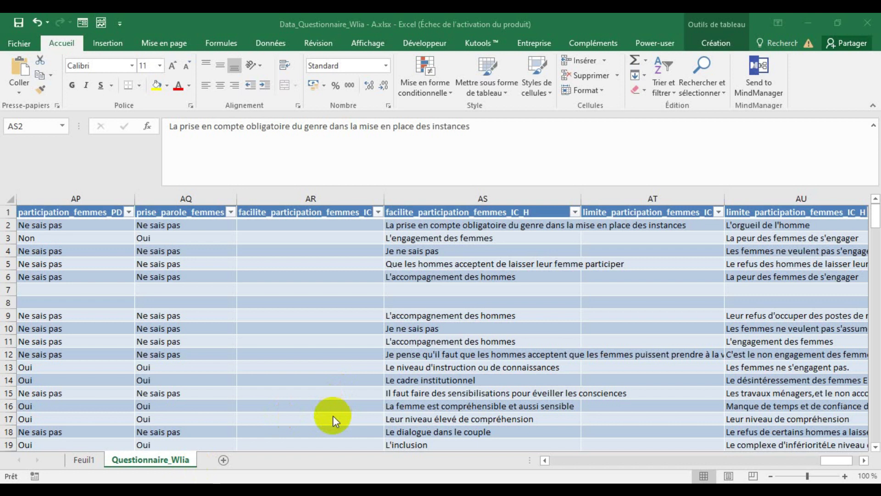
Step: Switch to the GoblinTools page in Edge, open Magic ToDo and remove the existing main task "Rédiger un rapport d’étude sur le travail des enfants au Burkina Faso"
mouse_move(337, 489)
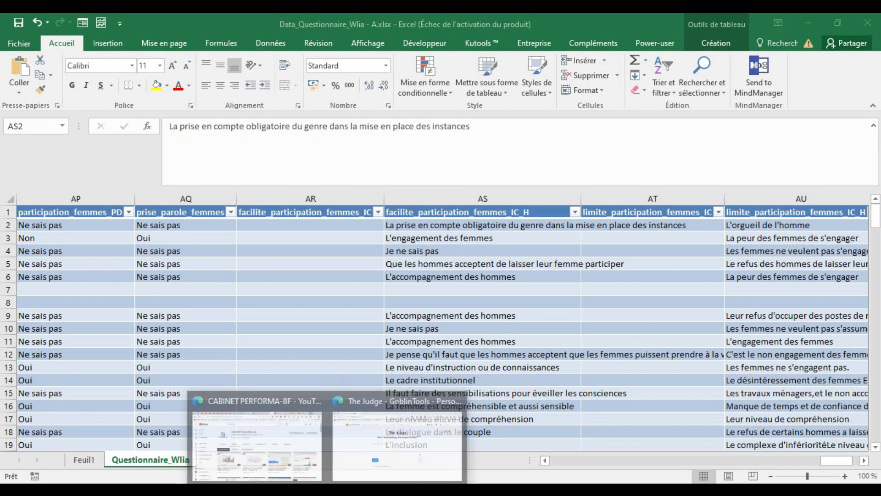
left_click(432, 437)
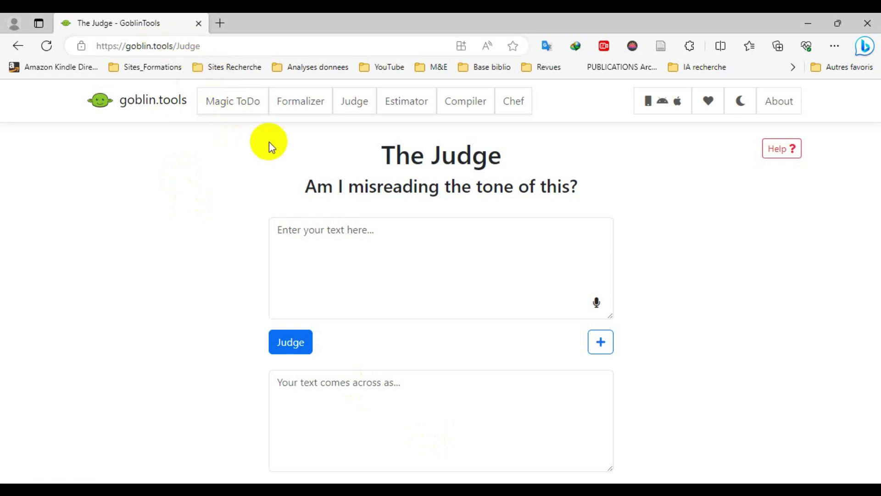
left_click(233, 104)
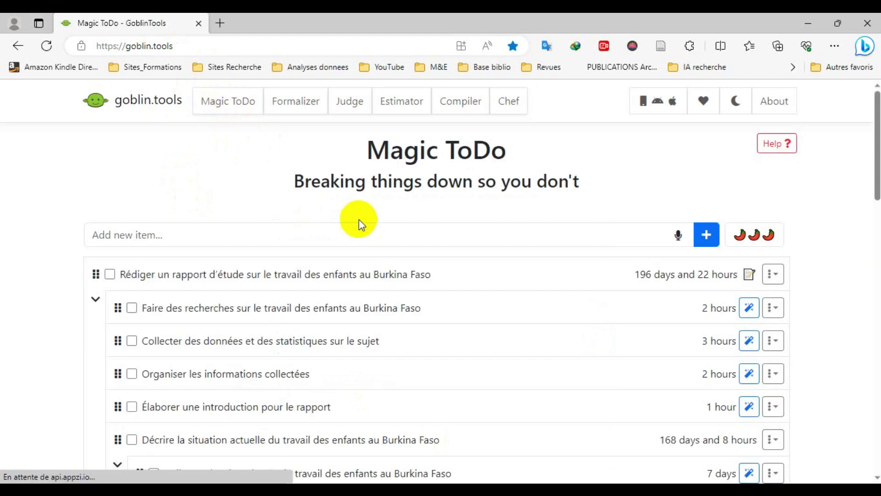
left_click(773, 275)
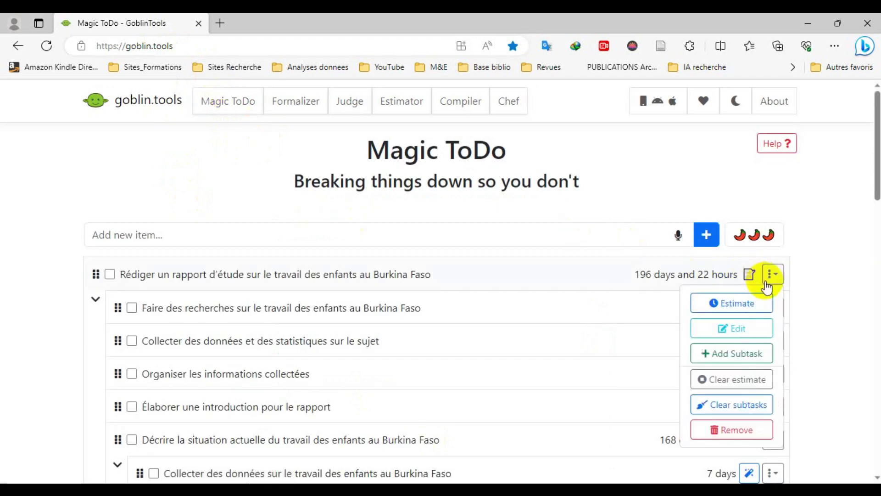
left_click(721, 430)
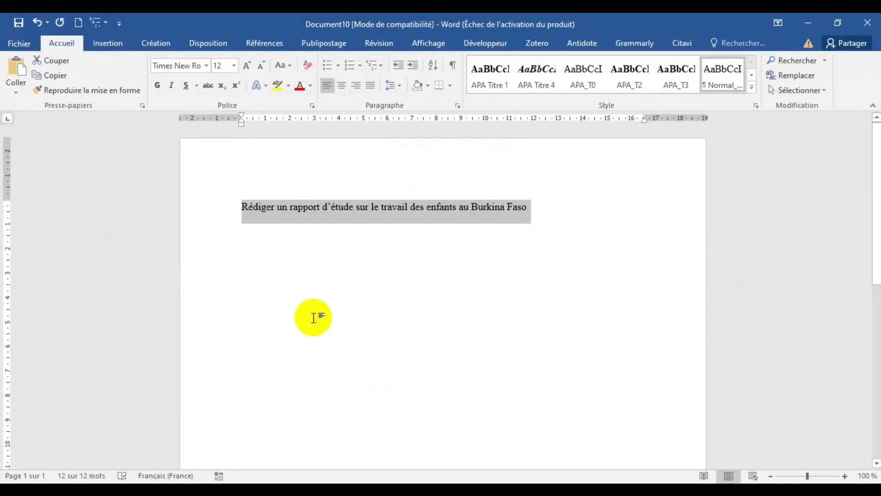
Step: Copy "Rédiger un rapport d’étude sur le travail des enfants au Burkina Faso" from Word and add it as a new Magic ToDo item
left_click(61, 79)
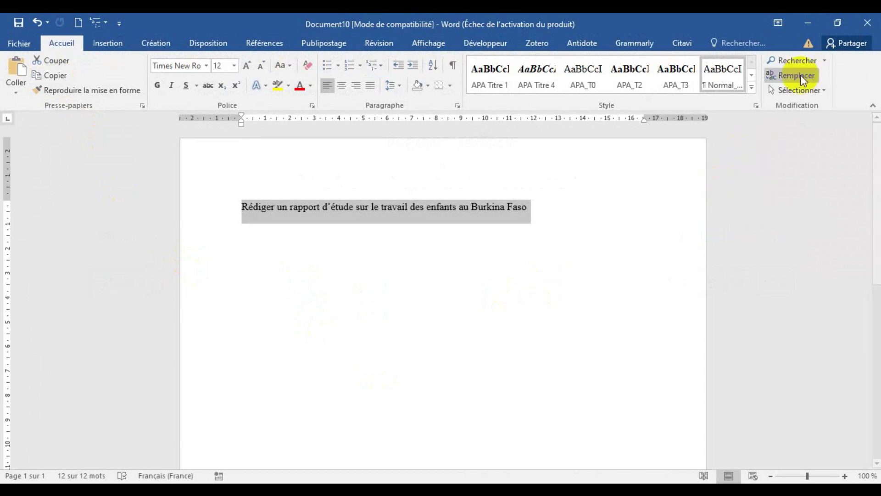
left_click(806, 24)
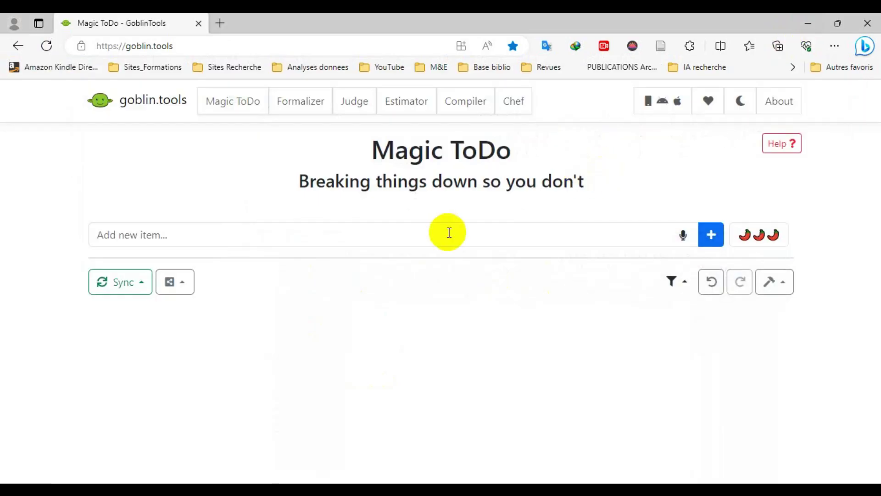
left_click(400, 234)
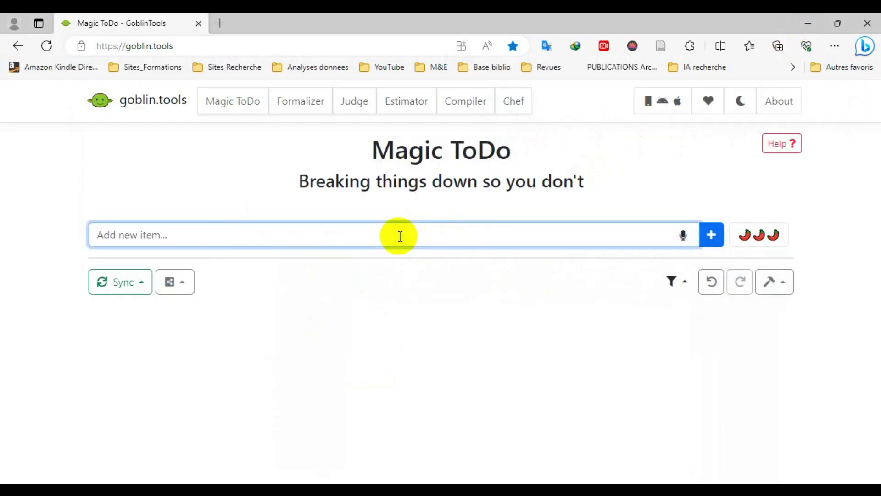
type("Rédiger un rapport d’étude sur le travail des enfants au Burkina Faso")
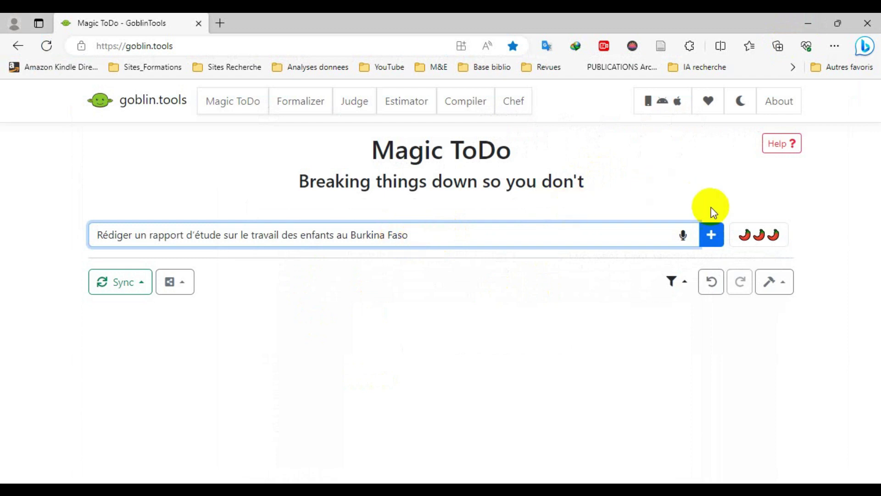
left_click(710, 235)
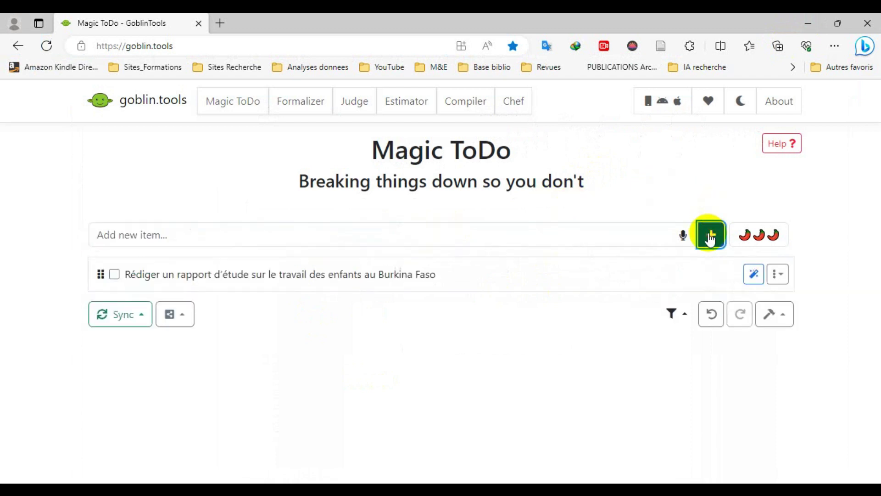
Step: Break down the new report-writing item into subtasks and look through the generated list
left_click(754, 274)
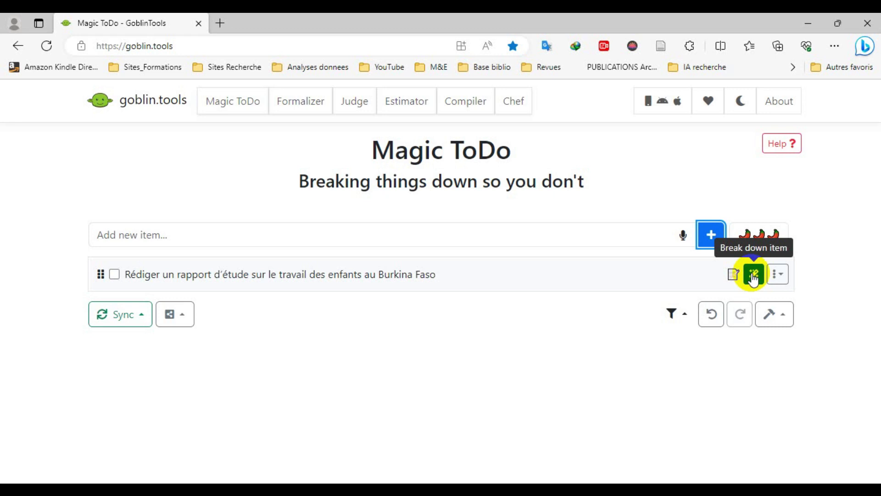
left_click(753, 277)
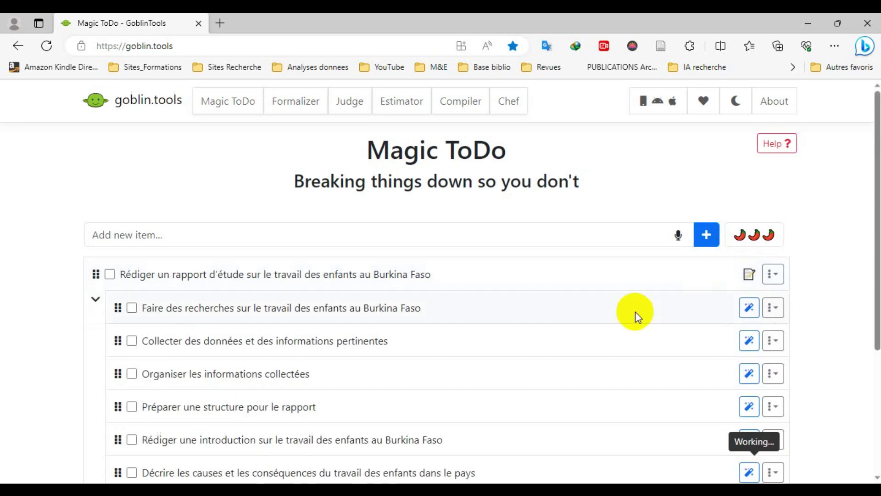
left_click_drag(875, 197, 875, 279)
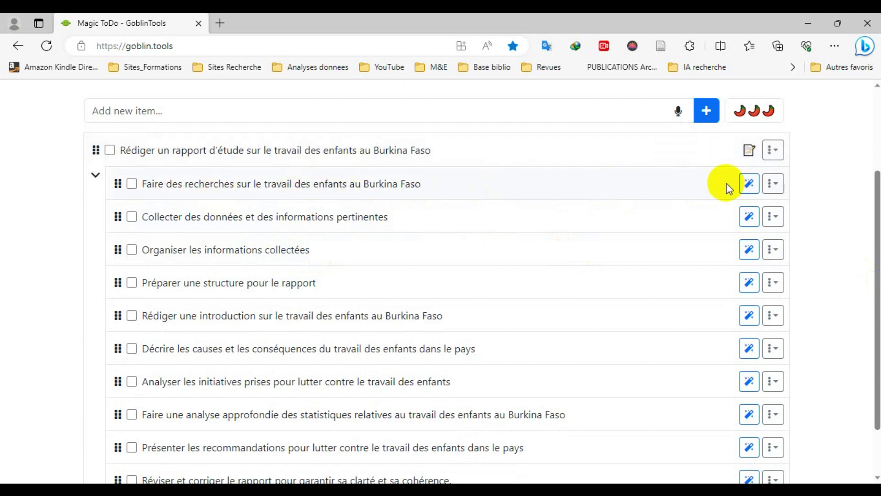
Step: Break down the subtask "Faire des recherches sur le travail des enfants au Burkina Faso" and its child "Rechercher des témoignages d'enfants travailleurs au Burkina Faso" further
left_click(748, 185)
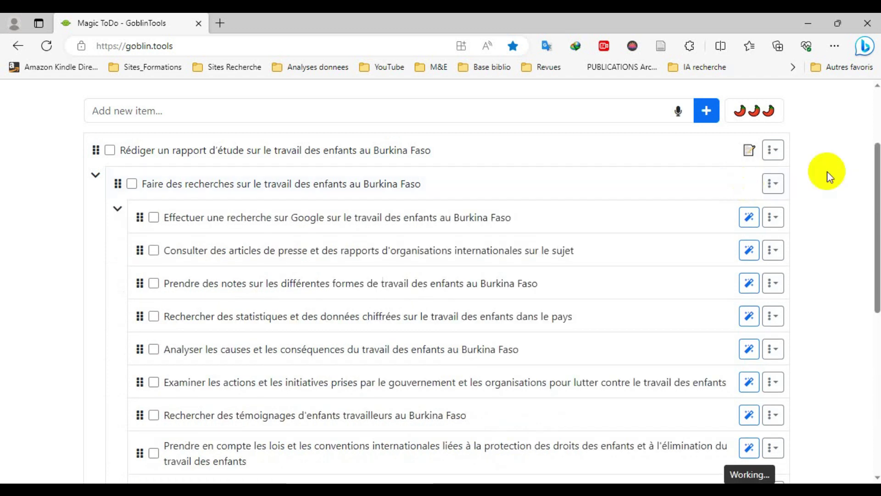
left_click_drag(873, 182, 876, 207)
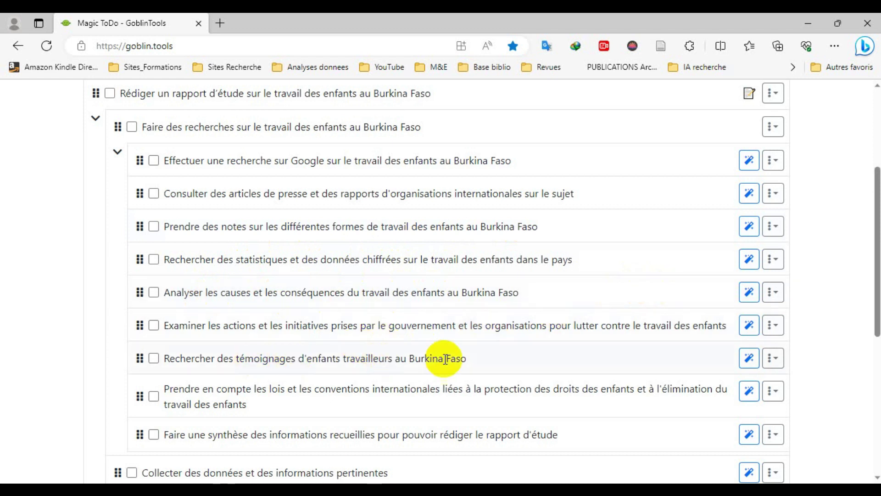
left_click(749, 359)
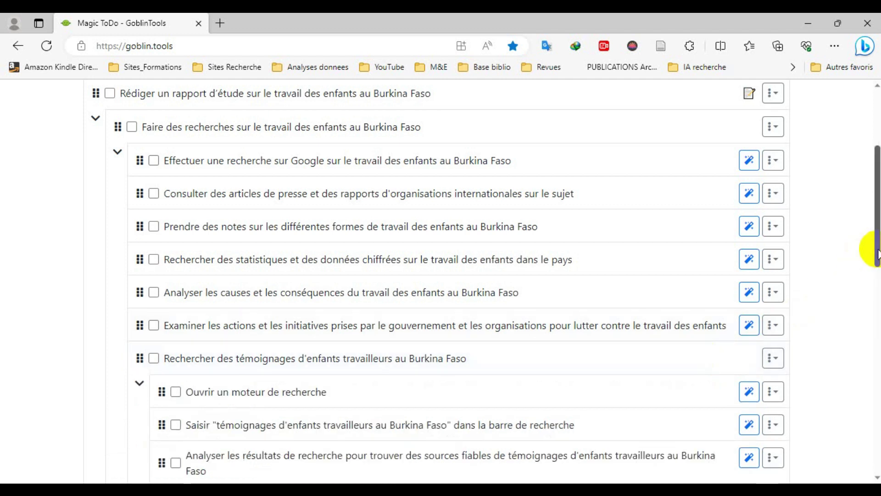
left_click_drag(877, 251, 877, 331)
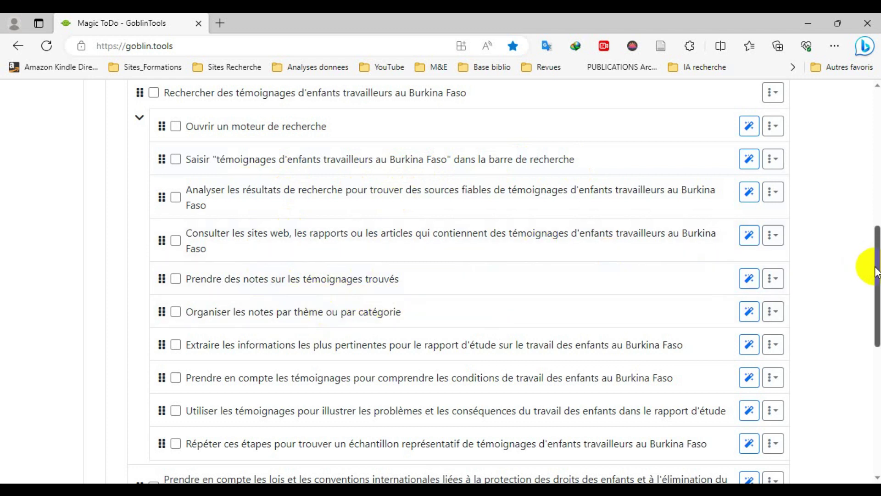
left_click_drag(876, 274, 874, 126)
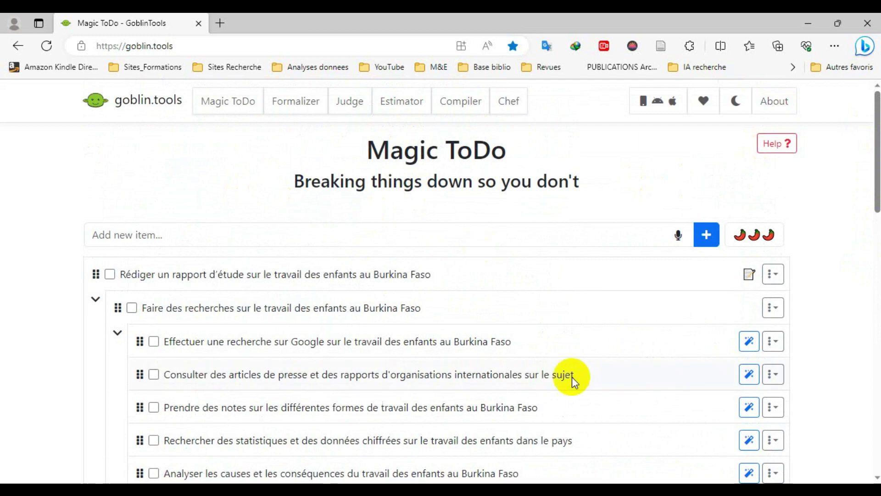
Step: Switch to the Excel questionnaire workbook and examine the answers in the facilite_participation_femmes_IC_H column
key("alt+Tab")
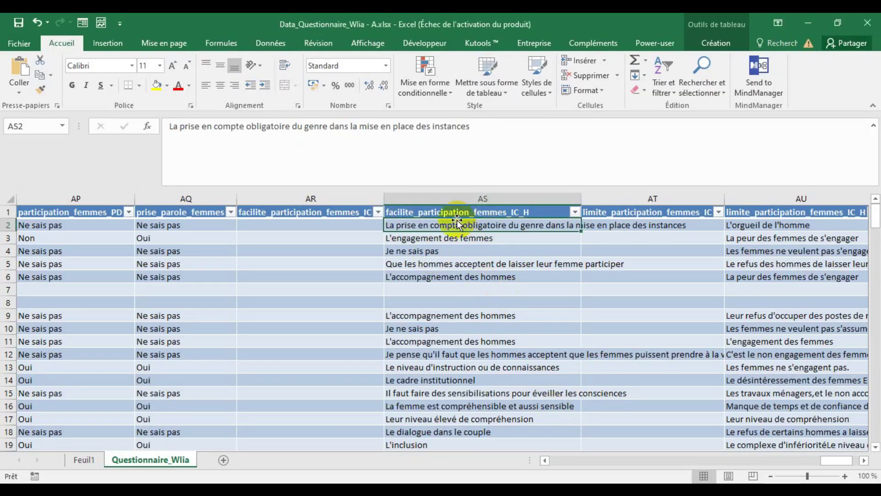
left_click(431, 237)
left_click(443, 250)
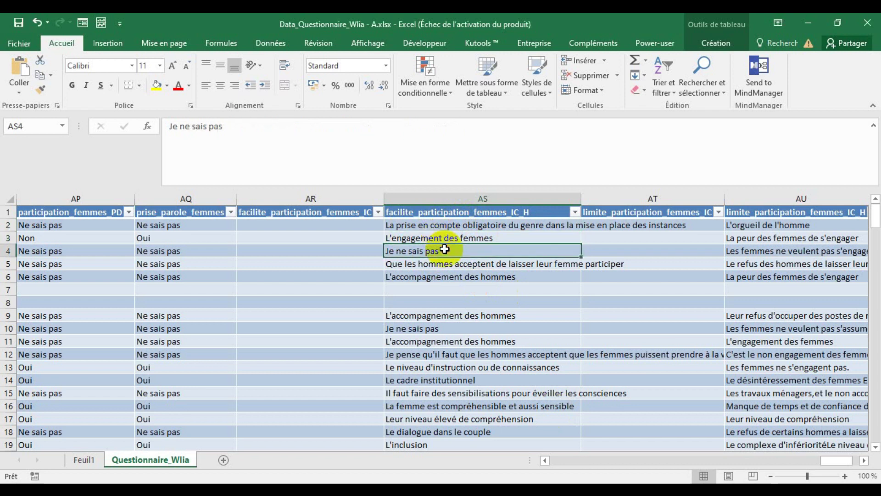
left_click(452, 263)
left_click(457, 277)
left_click(462, 316)
left_click(464, 327)
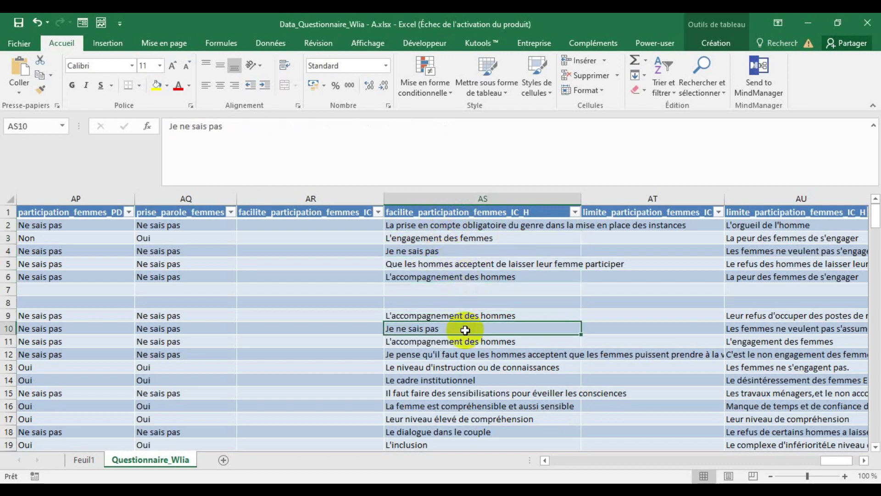
Step: Copy all answers in the facilite_participation_femmes_IC_H table column, from AS2 down to the last row
left_click(505, 226)
left_click_drag(874, 215, 875, 422)
left_click(875, 447)
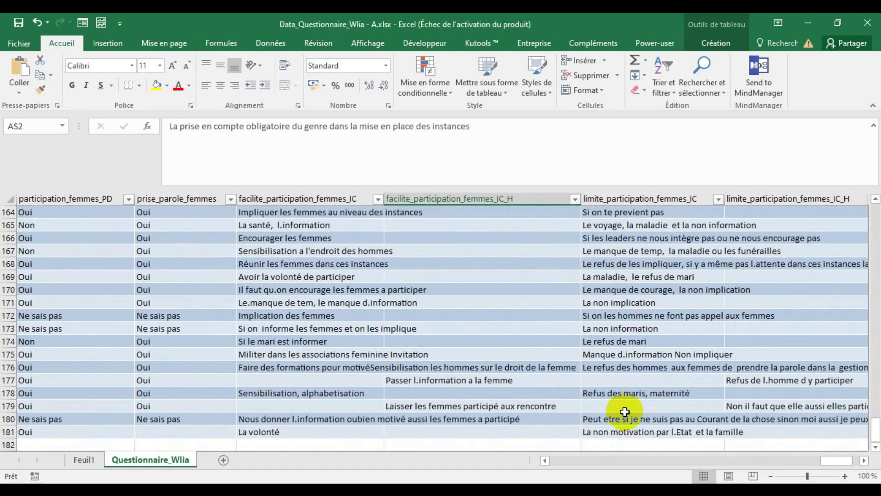
key("ctrl+space")
key("ctrl+c")
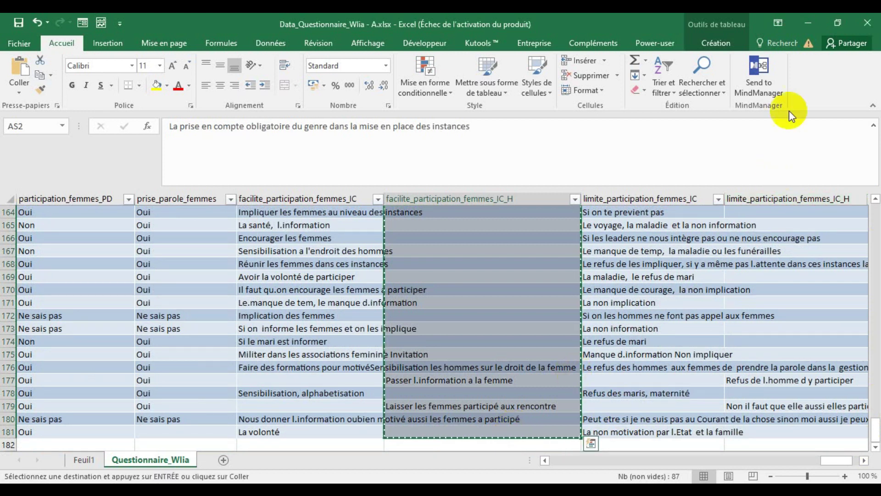
Step: Return to GoblinTools in Edge, open the Formalizer and paste the copied answers as its input text
left_click(810, 22)
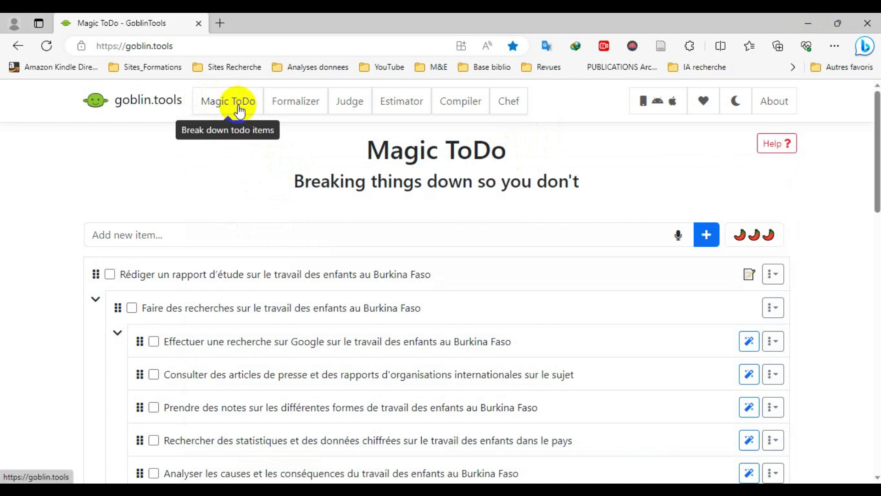
left_click(296, 105)
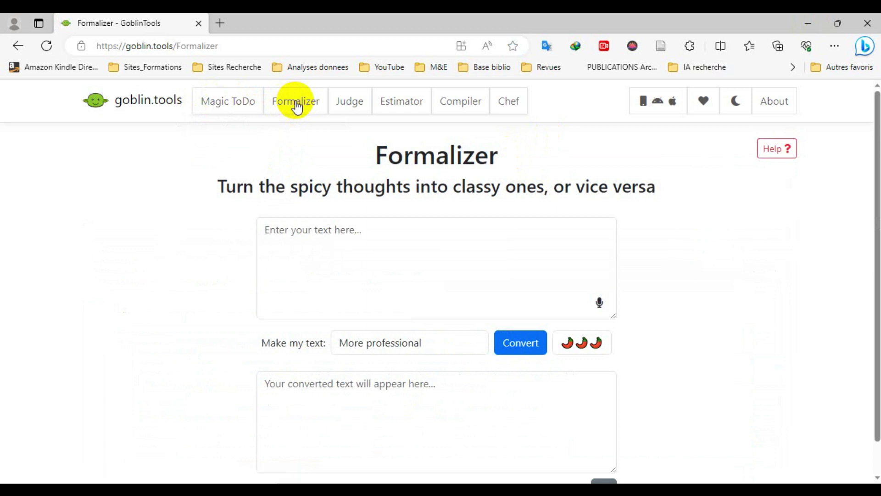
left_click(303, 230)
key("ctrl+v")
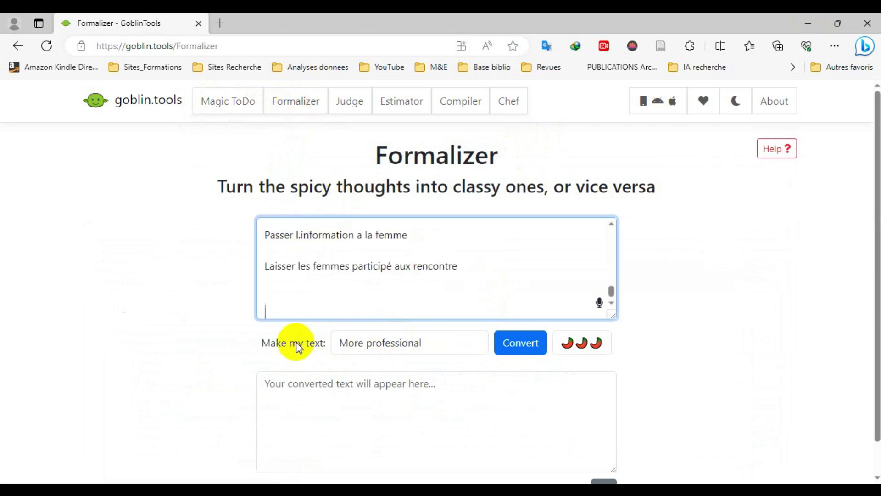
Step: Convert the pasted answers with the "More professional" style and compare the original text with the result
left_click(371, 346)
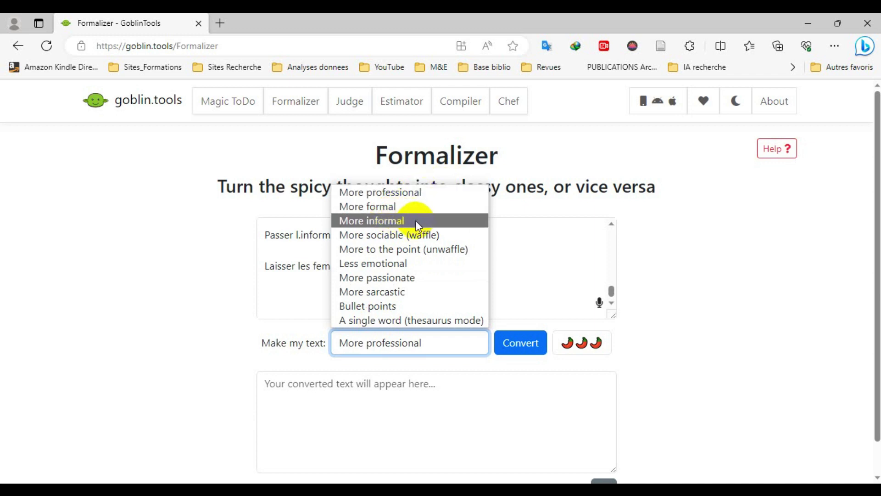
left_click(438, 195)
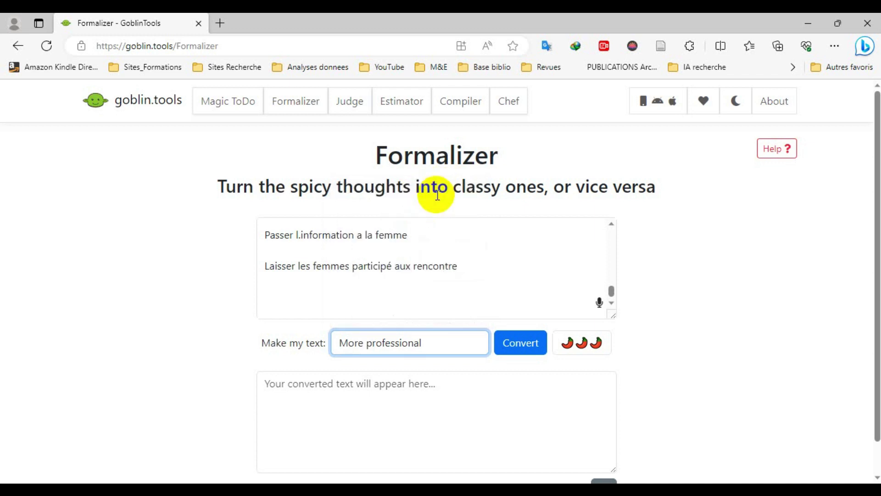
left_click(520, 345)
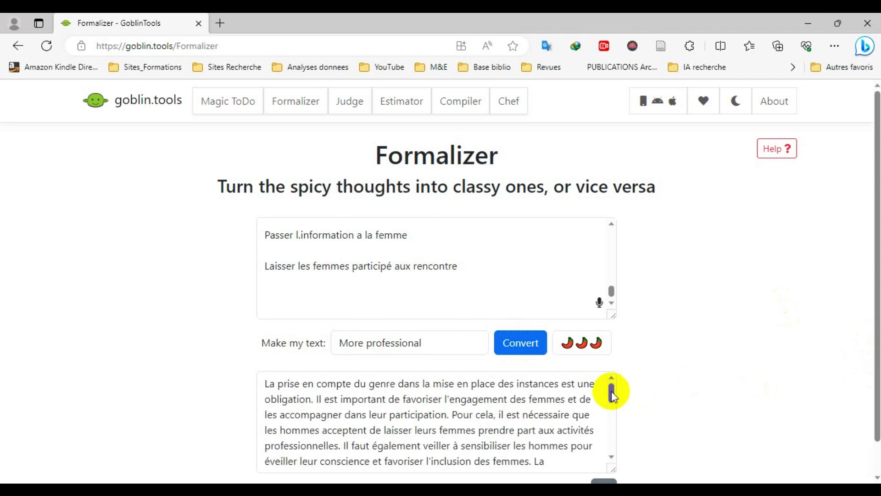
left_click_drag(611, 291, 616, 233)
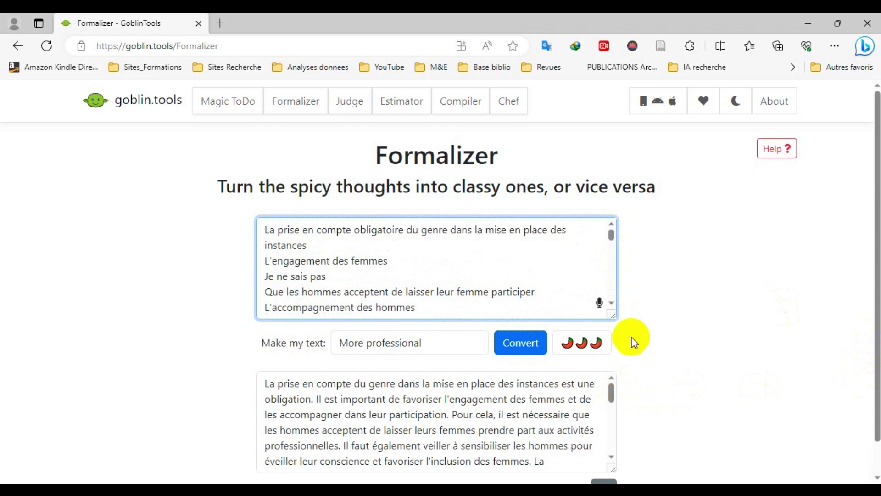
left_click(613, 396)
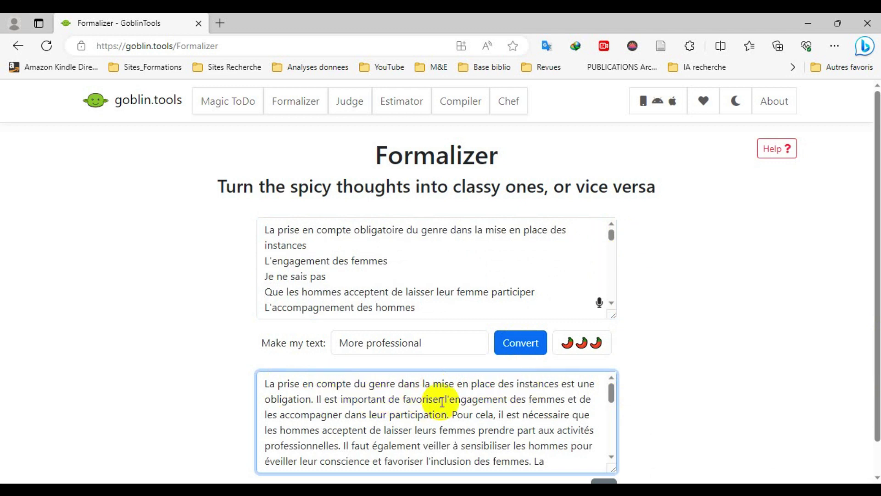
Step: Select the entire converted text from beginning to end and copy it
left_click_drag(265, 382, 537, 430)
left_click_drag(613, 393, 611, 452)
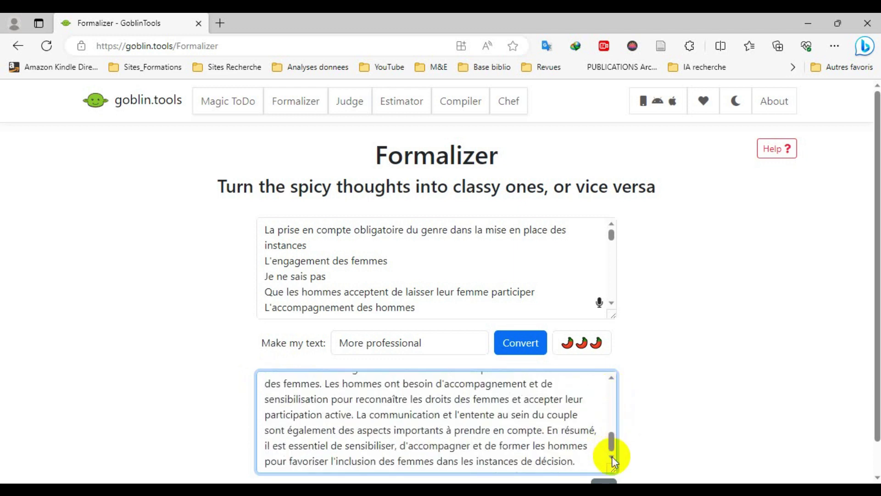
left_click(587, 463, "shift")
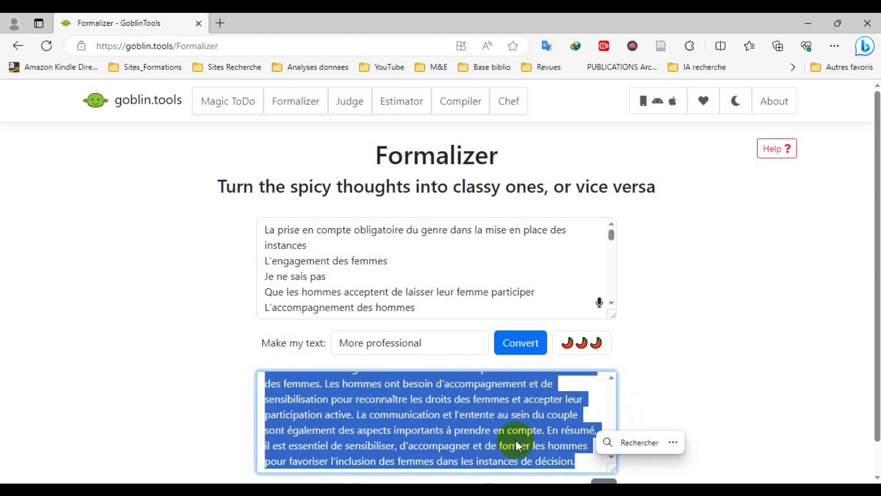
right_click(503, 439)
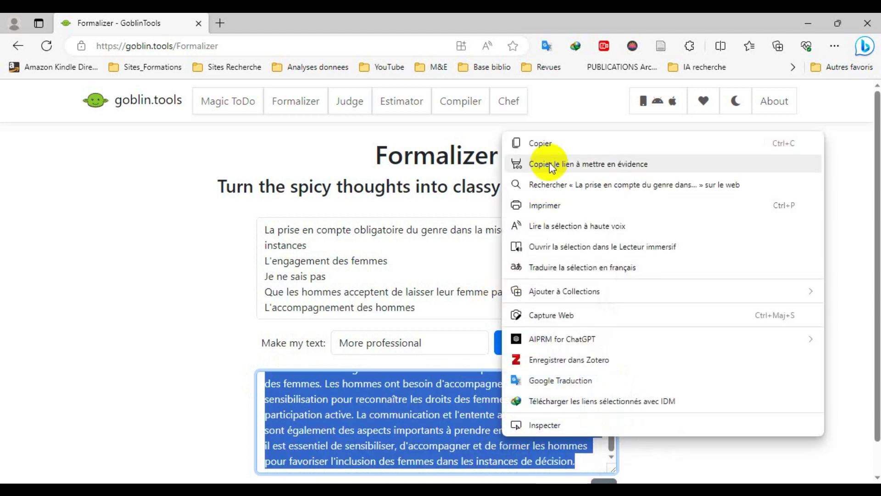
left_click(571, 143)
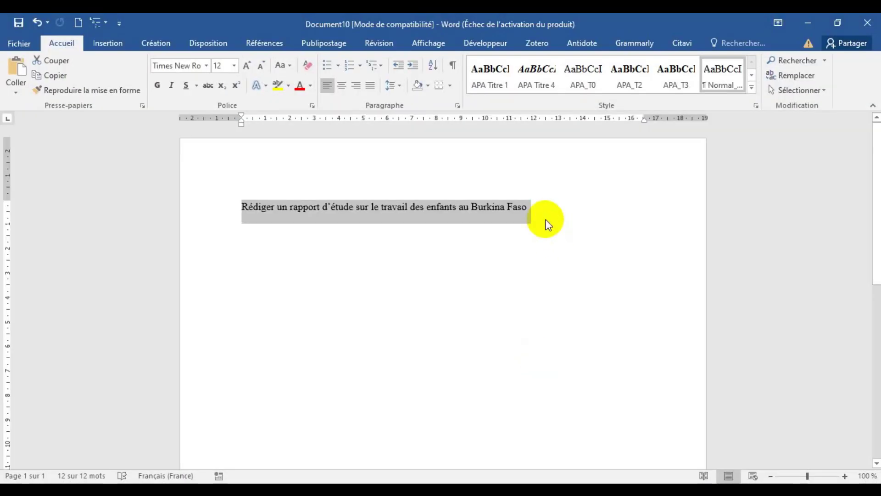
Step: Delete the existing report-title line in Word's Document10 and paste the copied Formalizer text in its place
left_click(545, 220)
left_click_drag(546, 219, 191, 206)
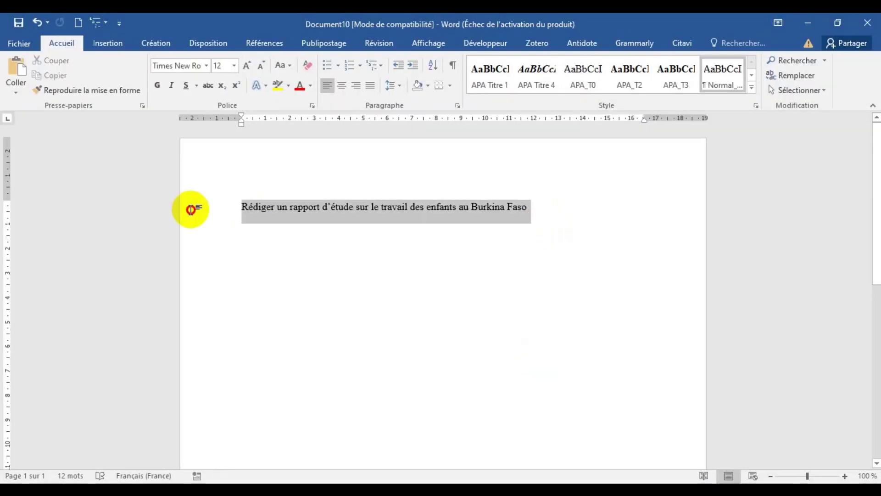
key("Delete")
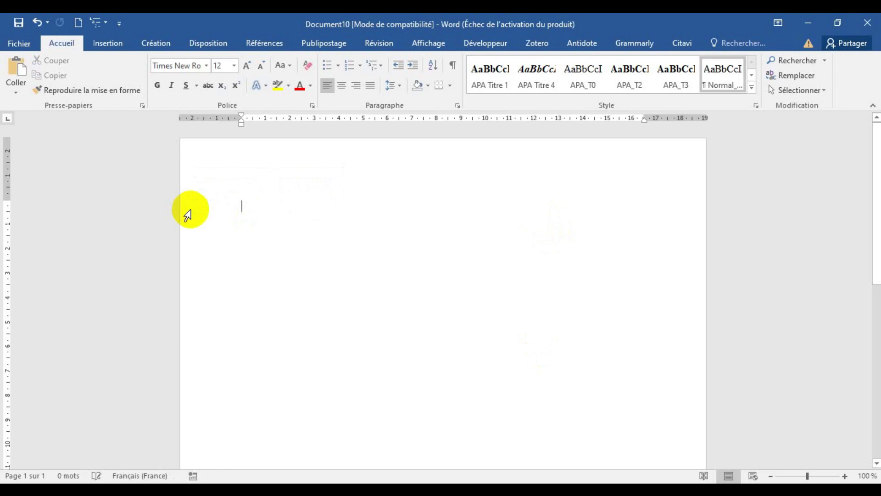
left_click(14, 95)
left_click(14, 122)
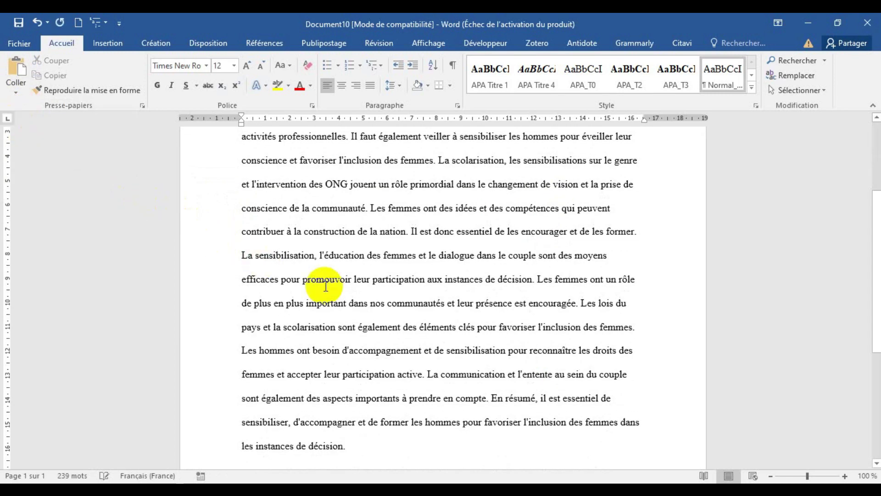
Step: Justify the entire pasted text in Document10, review it from start to end, and copy it
key("ctrl+a")
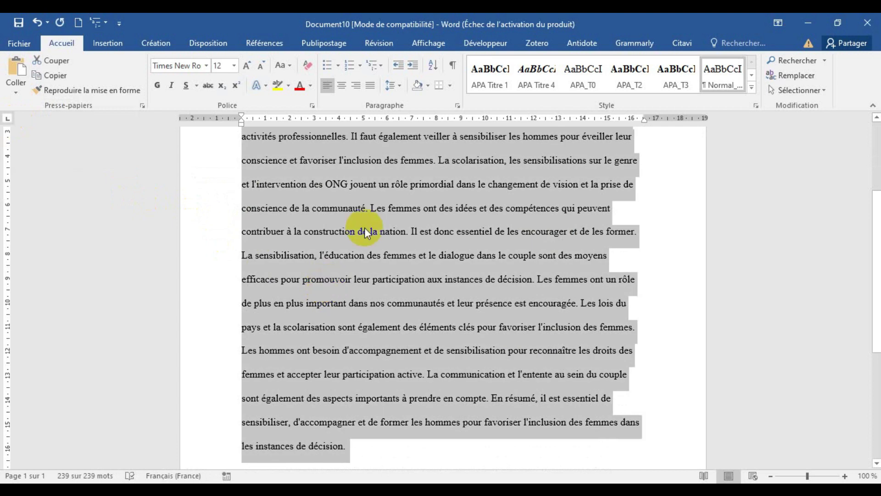
left_click(370, 86)
left_click_drag(877, 248, 874, 158)
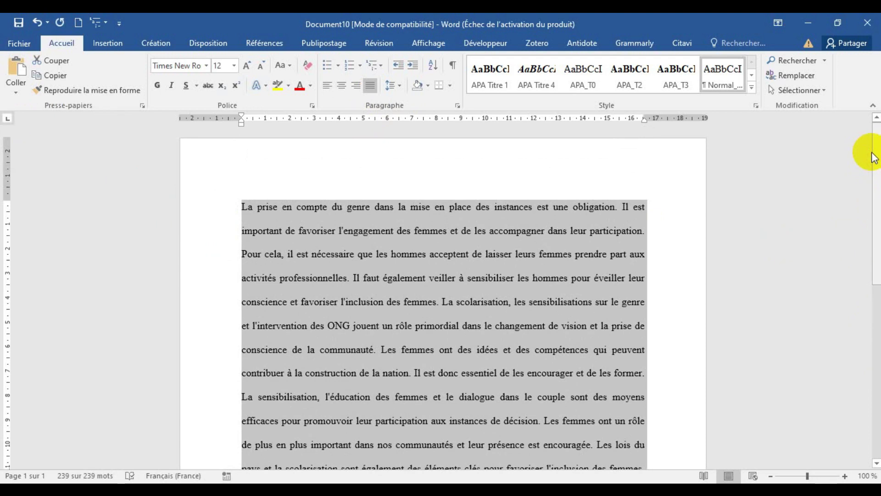
left_click_drag(875, 166, 859, 299)
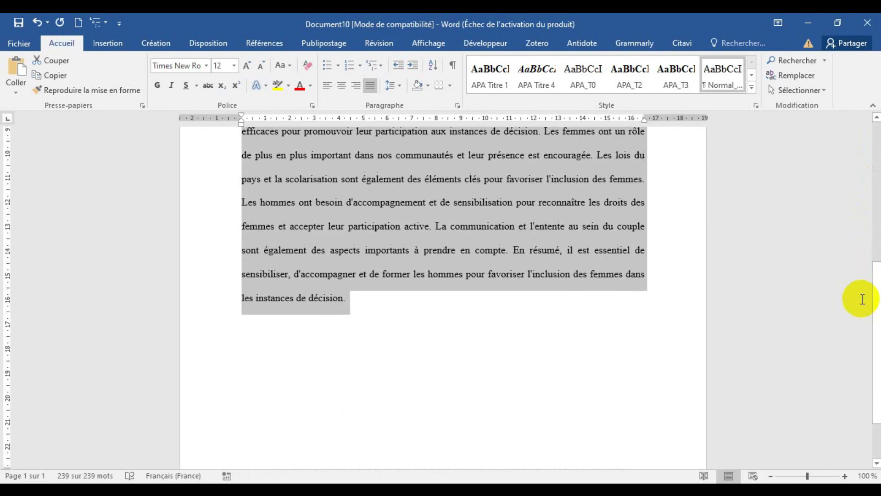
left_click(55, 77)
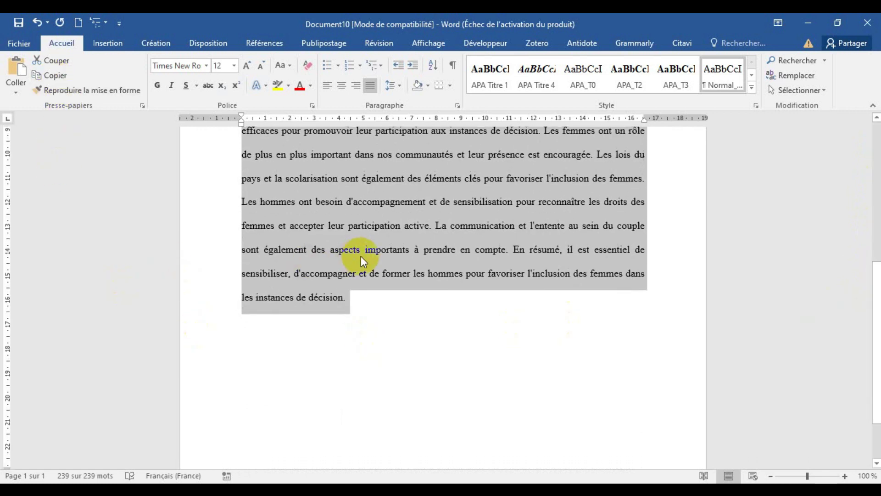
Step: Return to GoblinTools in Edge, paste the copied text into the Judge and have its tone assessed
left_click(807, 19)
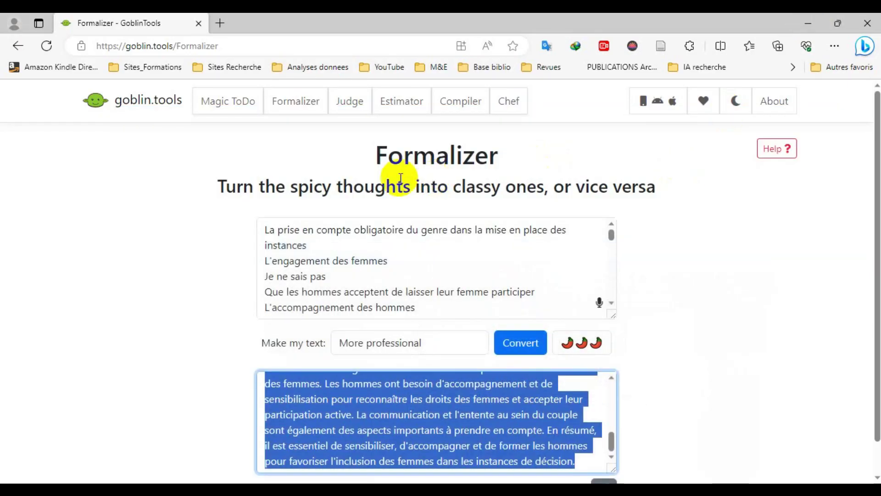
left_click(350, 110)
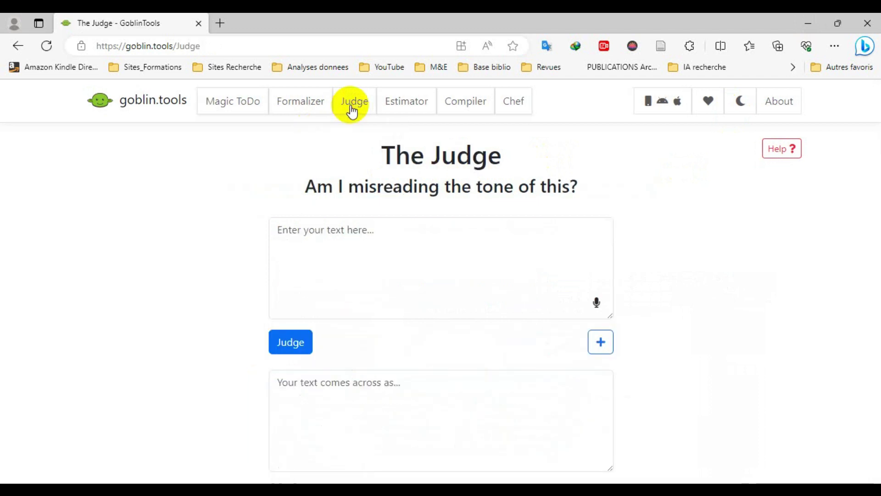
left_click(306, 229)
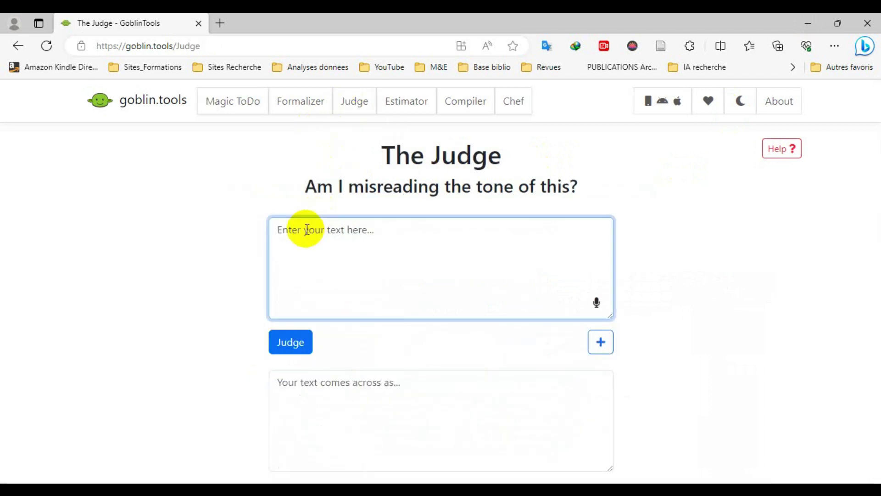
key("ctrl+v")
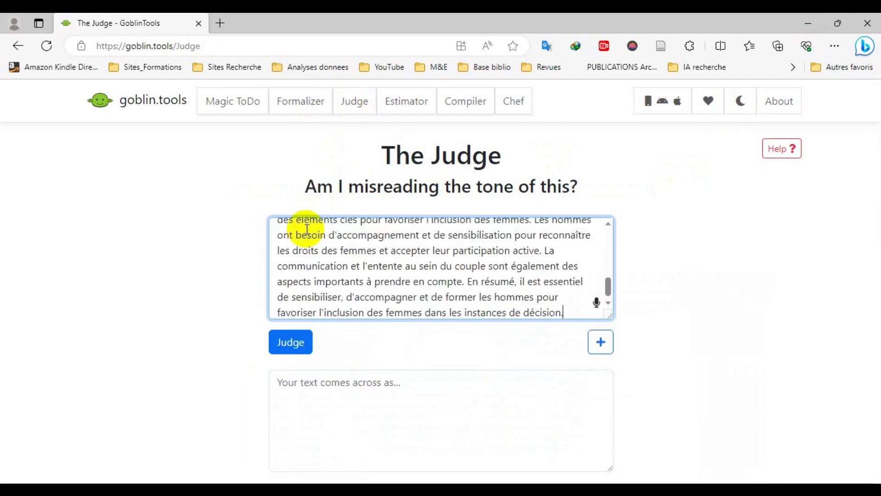
left_click(292, 348)
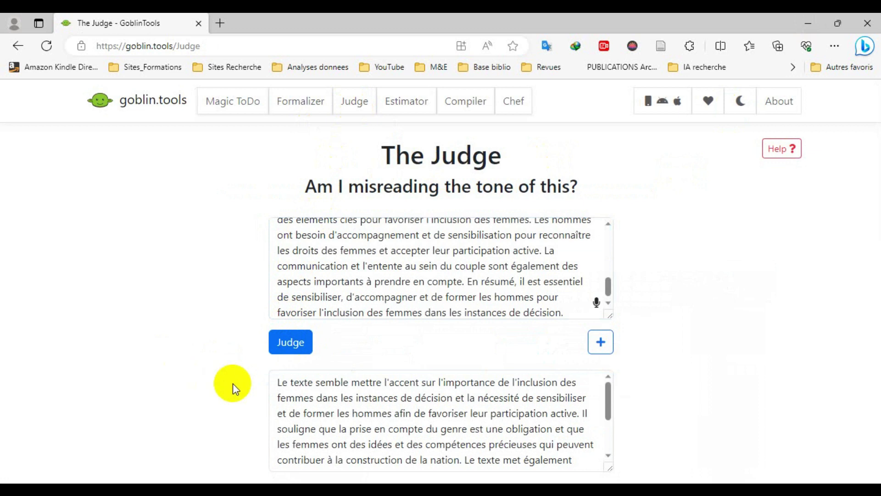
Step: Read through the Judge's assessment, select the whole result text from end to beginning and copy it
left_click_drag(609, 395, 600, 392)
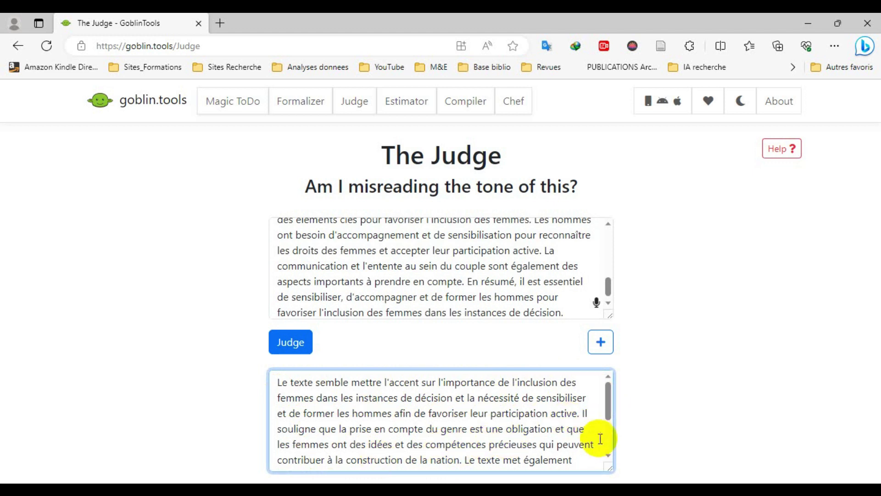
scroll(607, 452, "down", 5)
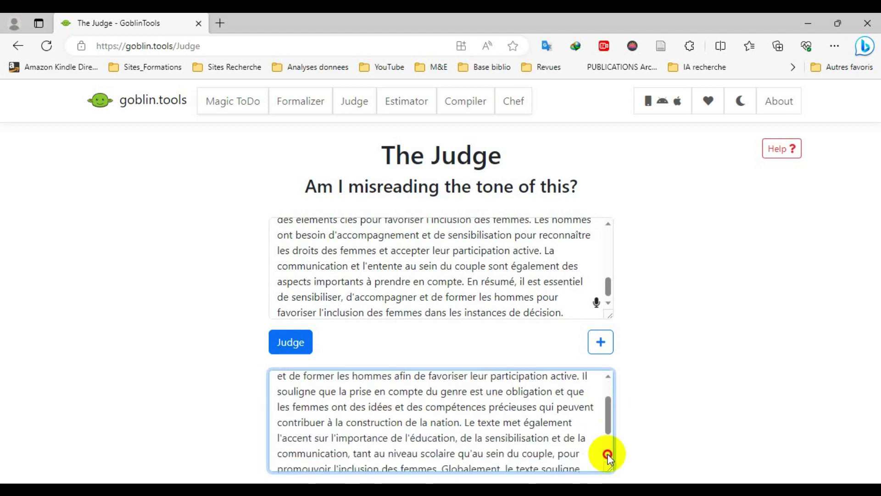
scroll(608, 458, "down", 1)
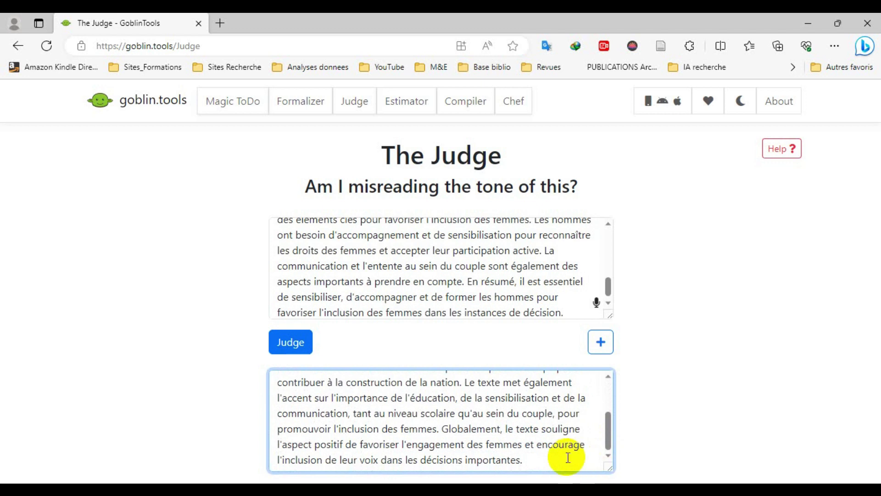
left_click_drag(532, 460, 275, 379)
left_click(608, 376)
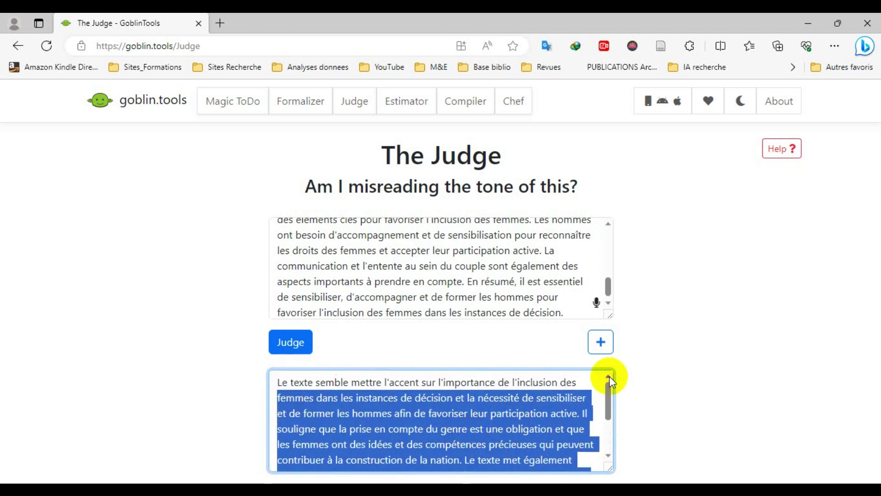
left_click_drag(279, 381, 278, 381)
key("ctrl+c")
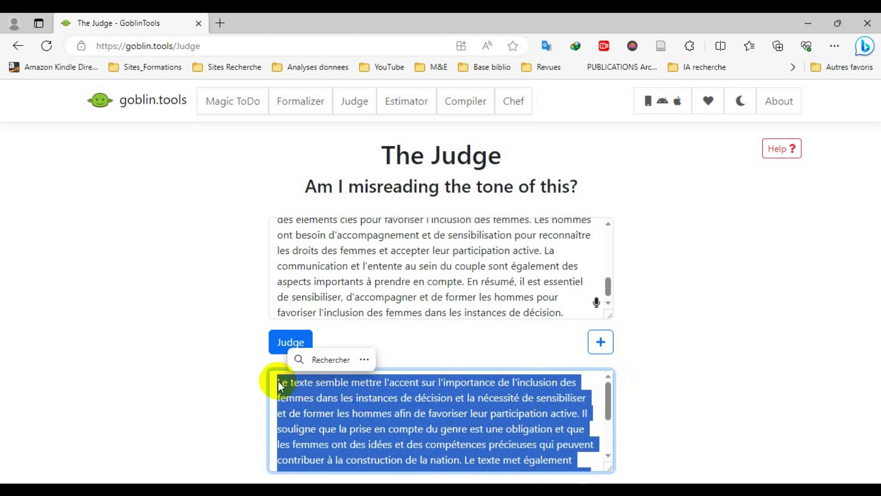
right_click(368, 414)
left_click(450, 94)
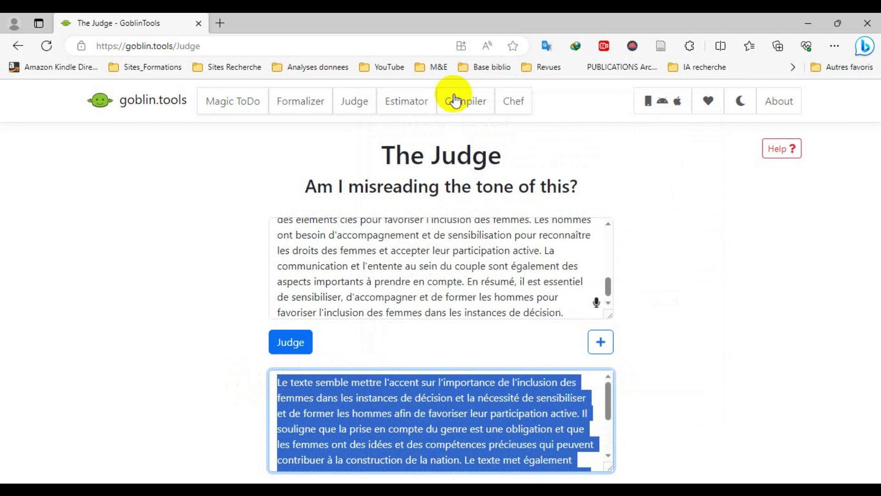
Step: Switch to Word, create a new document from the template and paste the copied Judge assessment into it
key("alt+Tab")
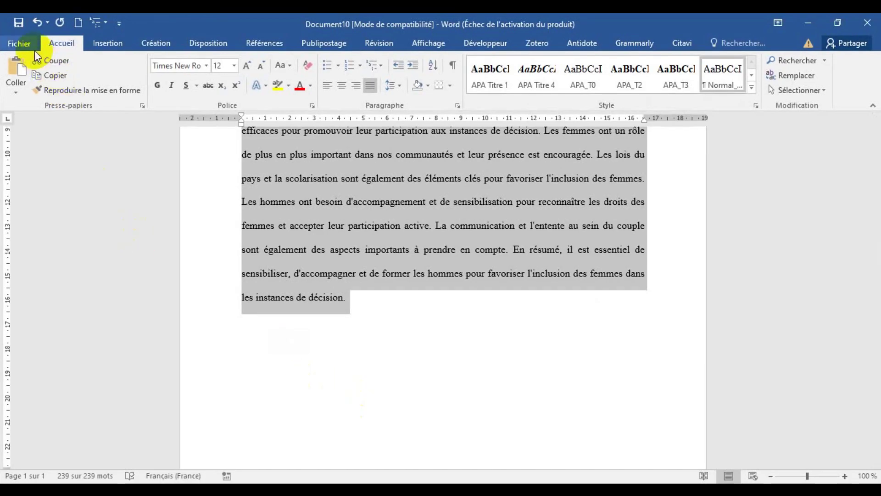
left_click(19, 43)
left_click(37, 100)
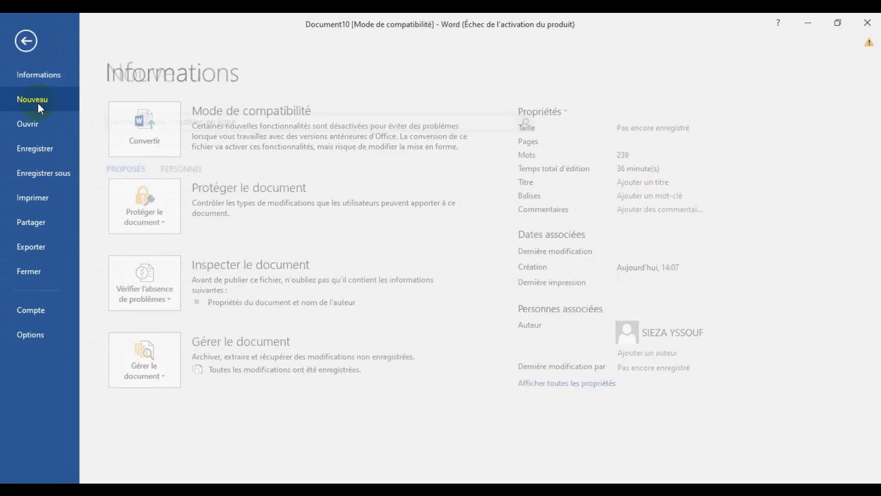
left_click(183, 234)
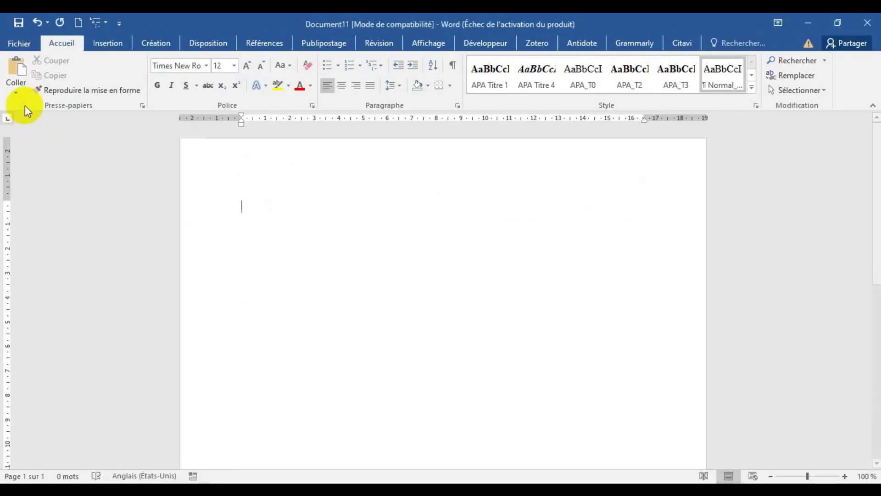
left_click(16, 91)
left_click(15, 123)
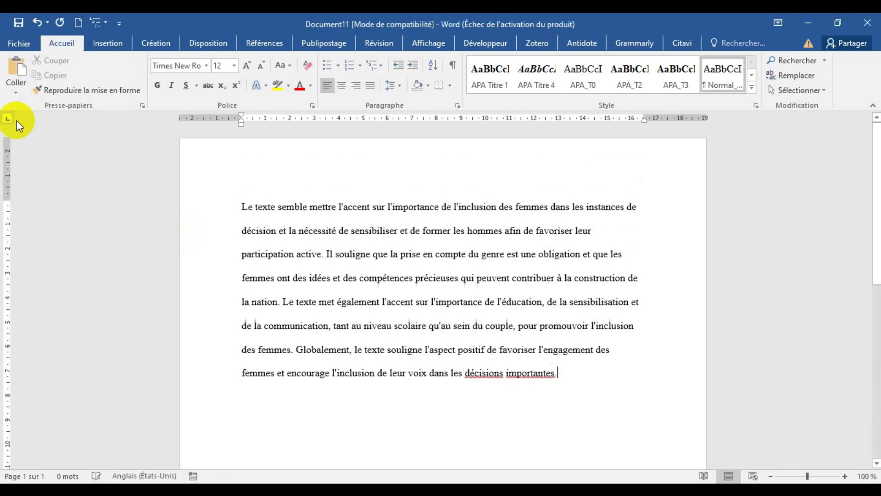
Step: Insert an empty line above the pasted assessment in the new document
left_click_drag(560, 374, 236, 209)
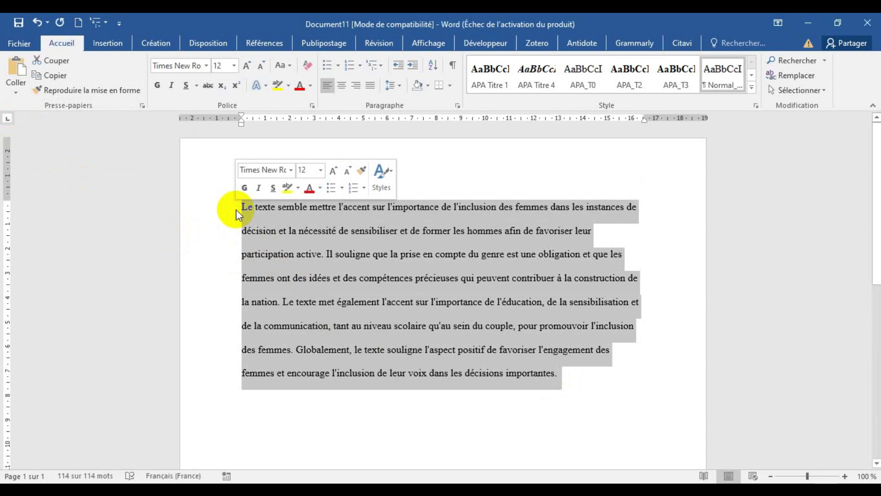
left_click(242, 210)
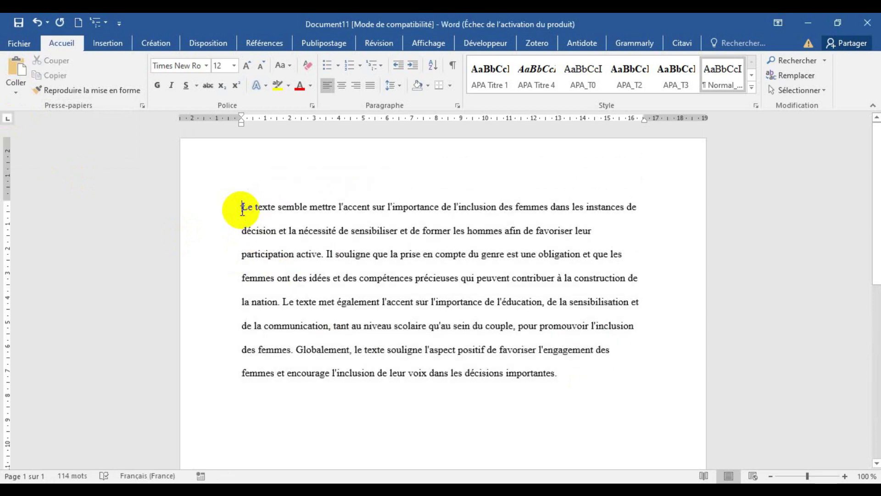
key("Return")
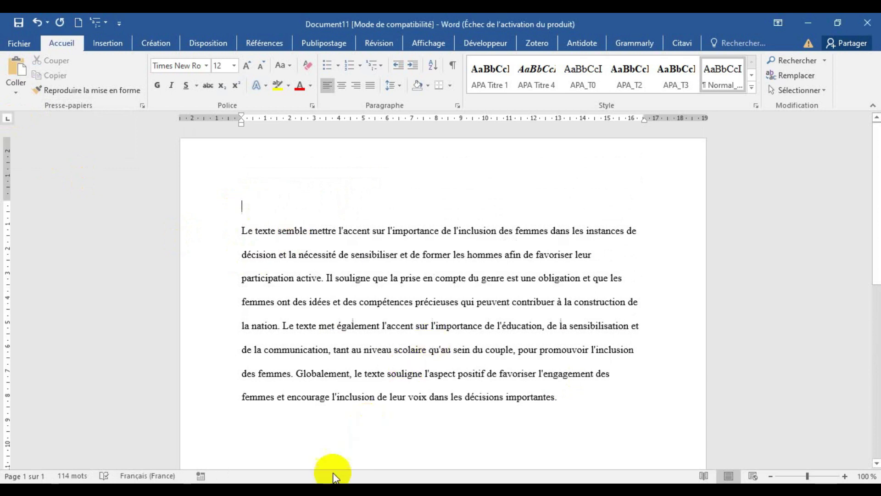
Step: Switch back to GoblinTools in Edge, reopen the Formalizer and paste the copied assessment as its input text
left_click(328, 489)
left_click(380, 404)
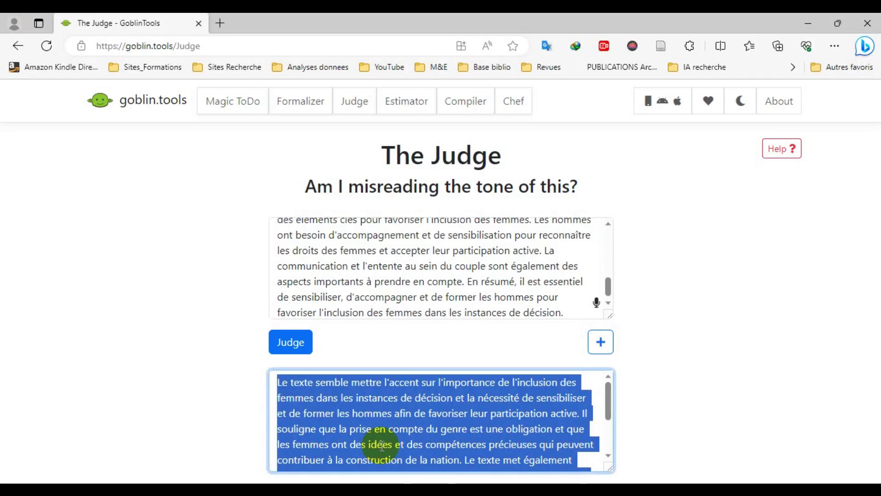
left_click(609, 303)
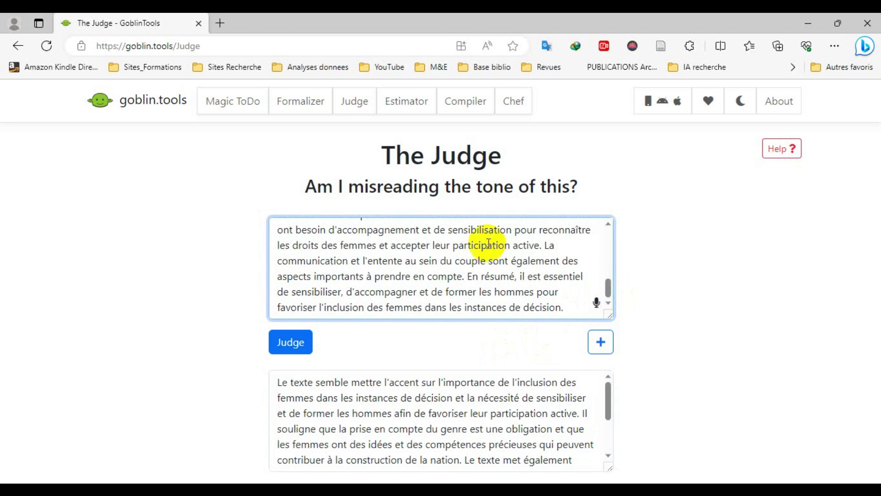
left_click(305, 110)
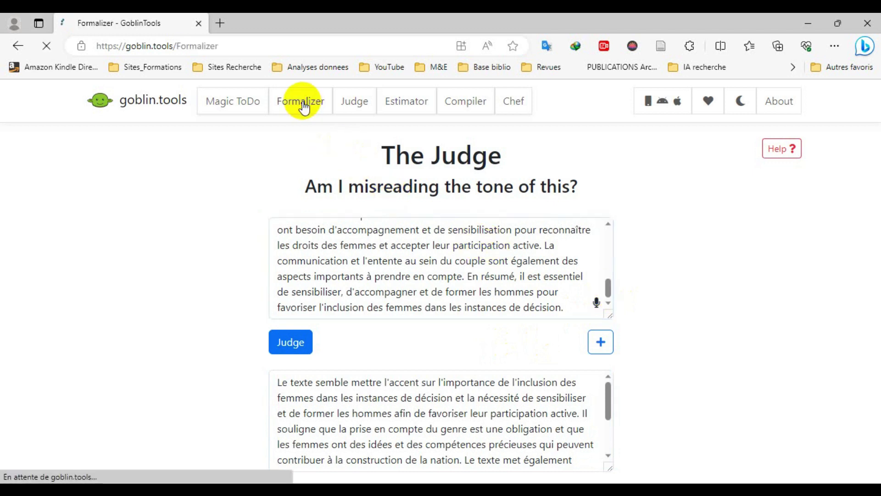
left_click(347, 246)
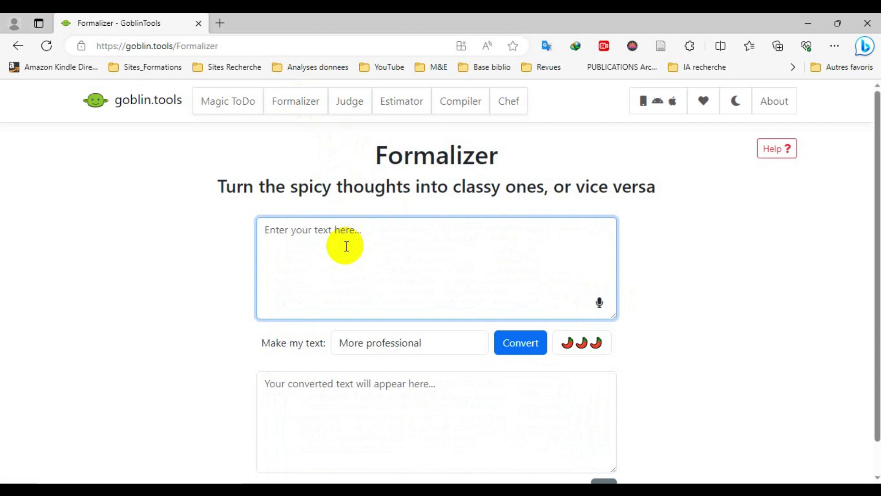
key("ctrl+v")
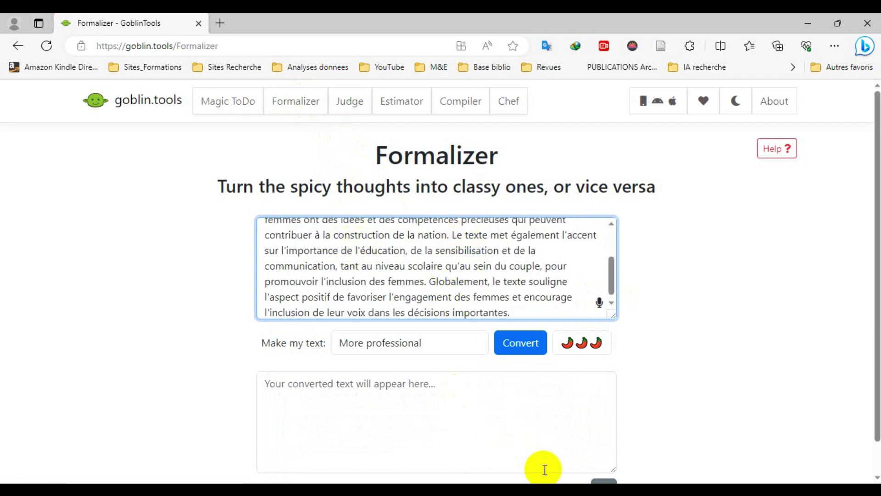
left_click(549, 489)
left_click(633, 453)
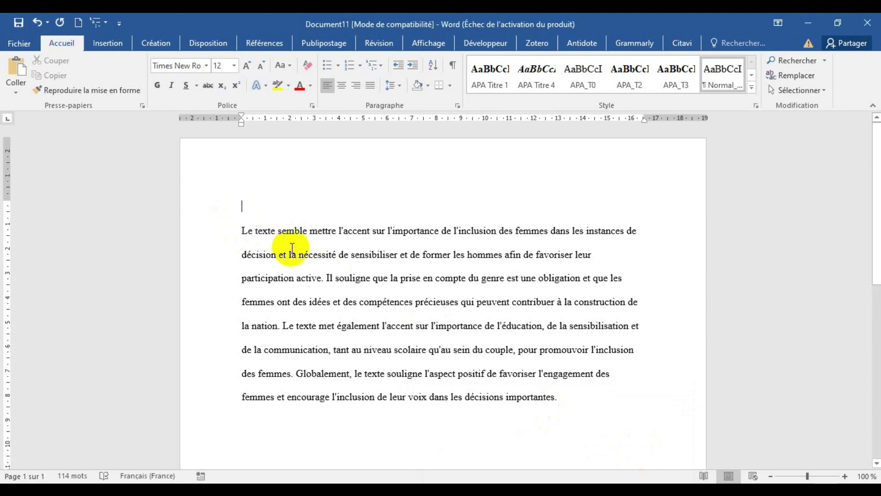
left_click(808, 23)
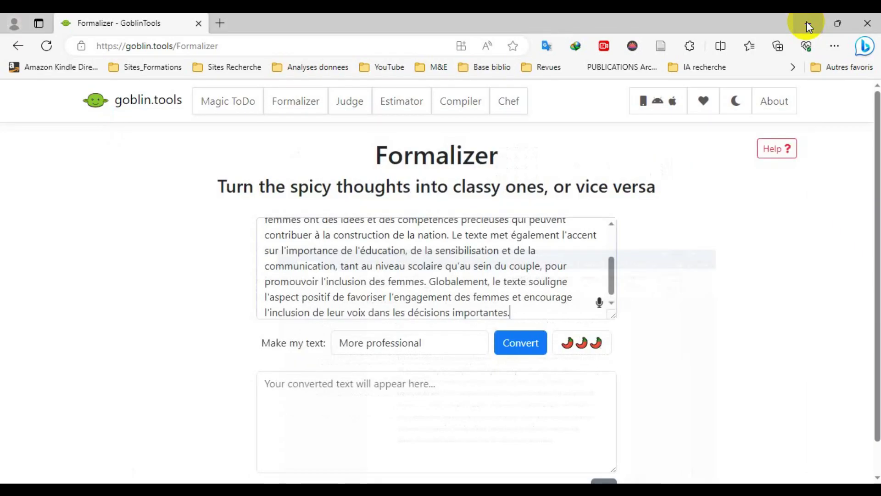
Step: Convert the pasted assessment with the "A single word (thesaurus mode)" style
left_click(435, 340)
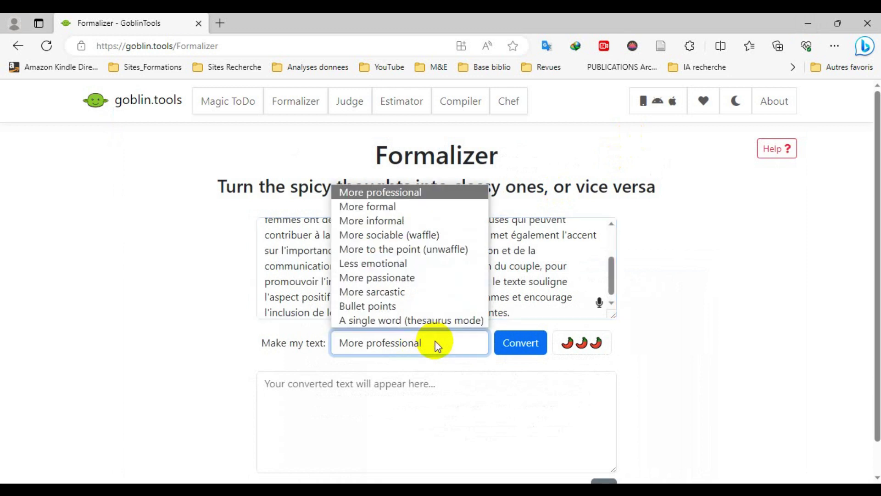
left_click(406, 320)
left_click(518, 347)
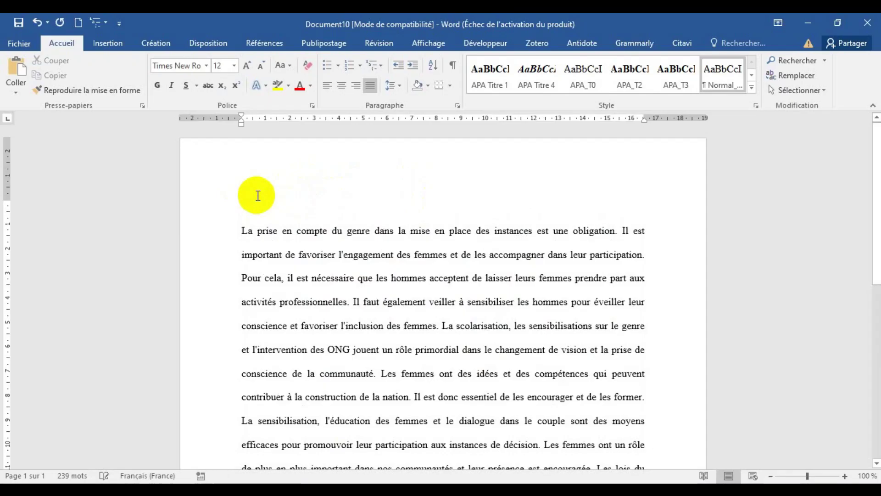
Step: Add the title "Inclusion femmes dans les instances décisionnelles" above the rewritten answers in Document10 and make it bold
type("femmes dans les instances décisionnelles")
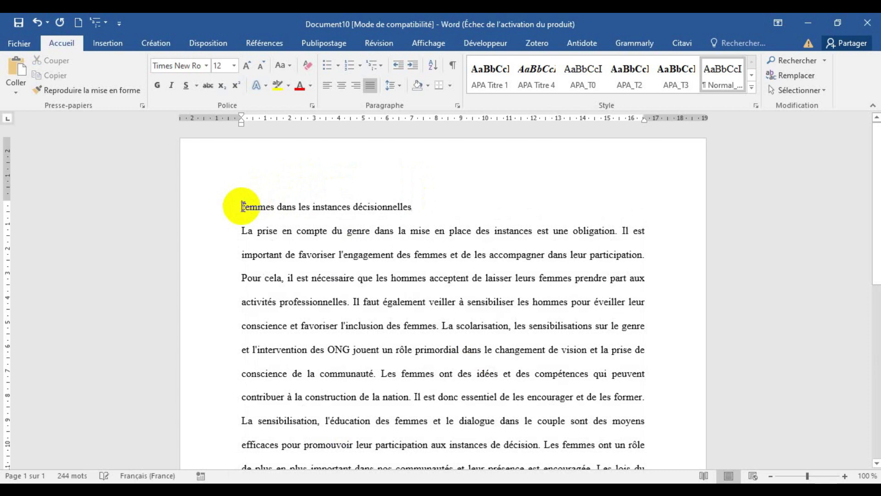
left_click(243, 207)
type("Inclus")
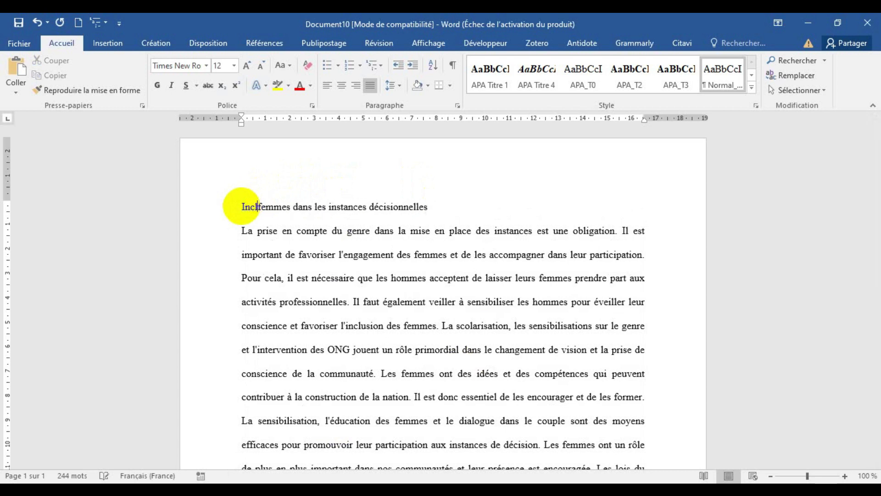
type("i")
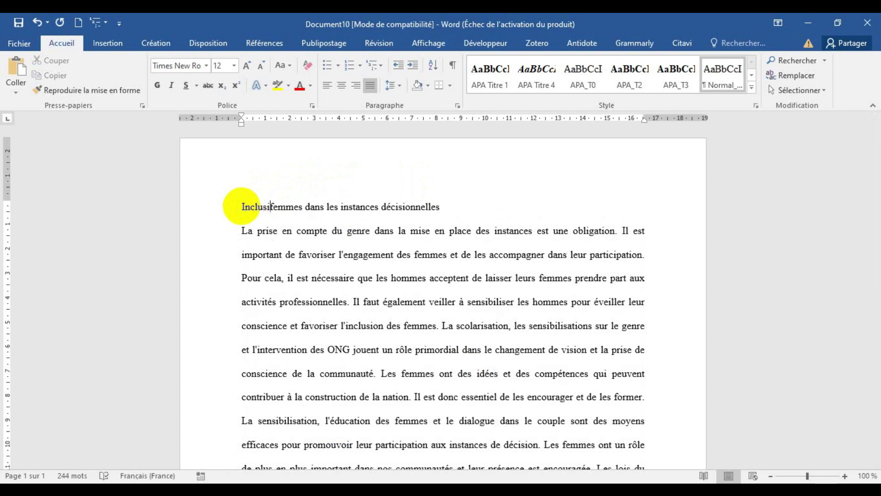
type("on")
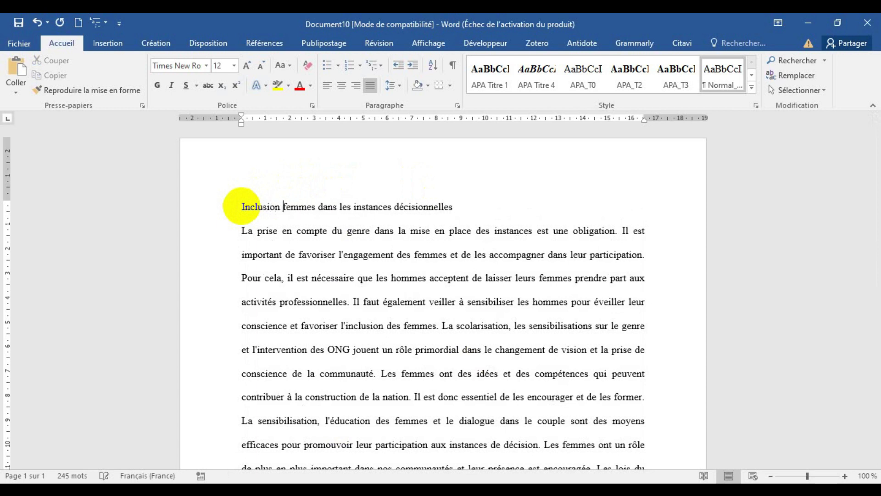
left_click_drag(241, 207, 458, 209)
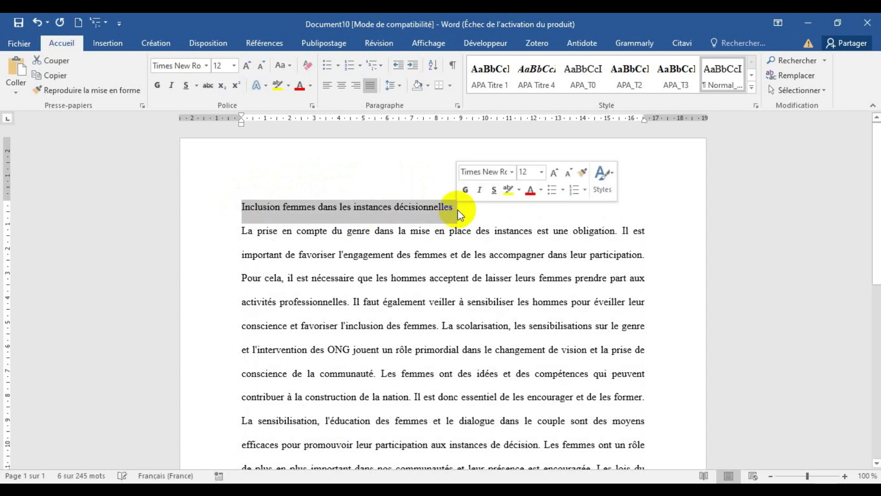
left_click(464, 191)
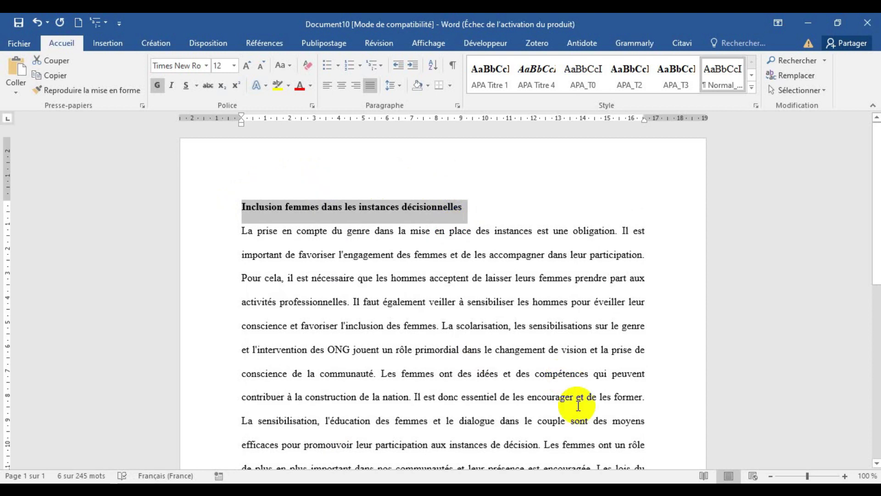
Step: Switch to the Excel questionnaire data and review the individual answers in the facilite_participation_femmes_IC_H column from row 2 to row 17
left_click(597, 481)
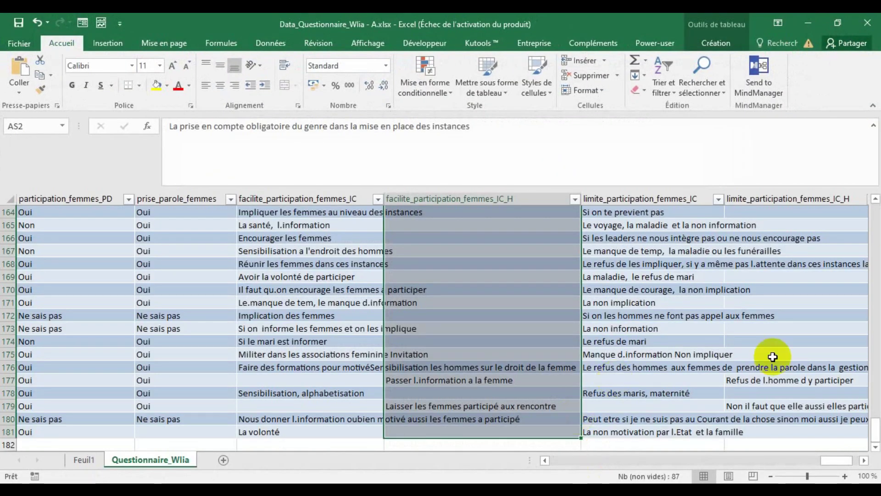
left_click_drag(874, 430, 876, 202)
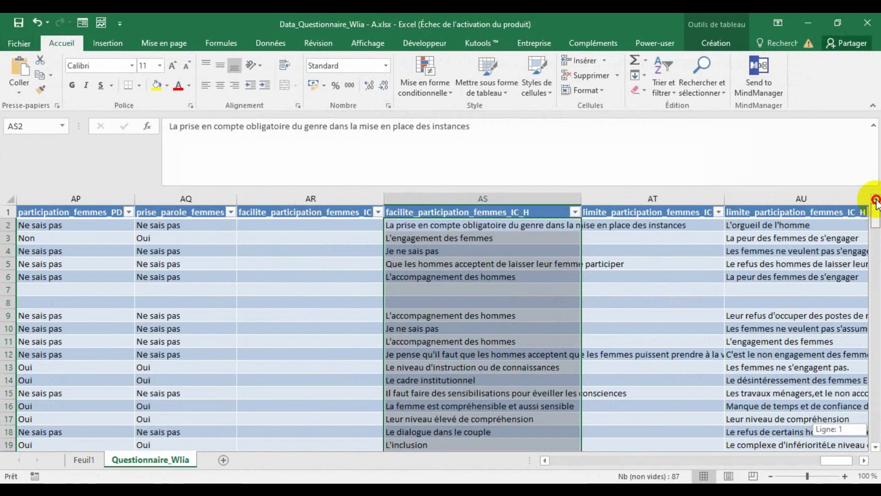
left_click(477, 224)
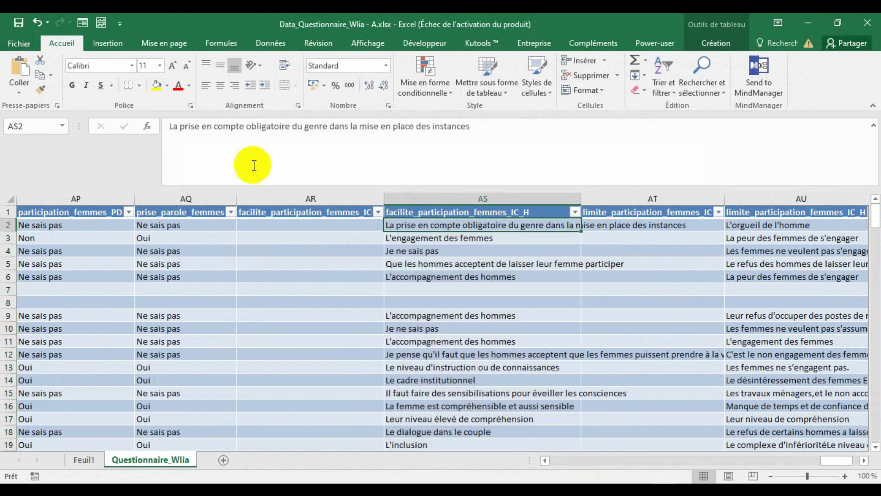
left_click(423, 238)
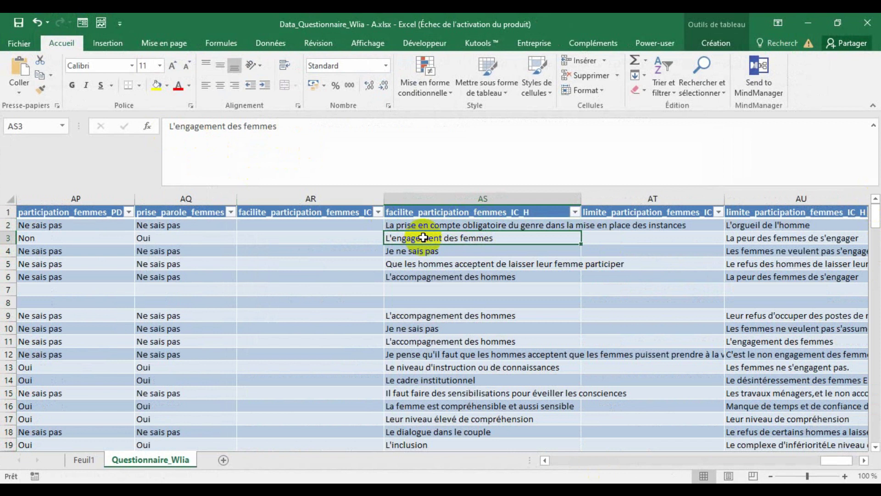
left_click(425, 250)
left_click(434, 263)
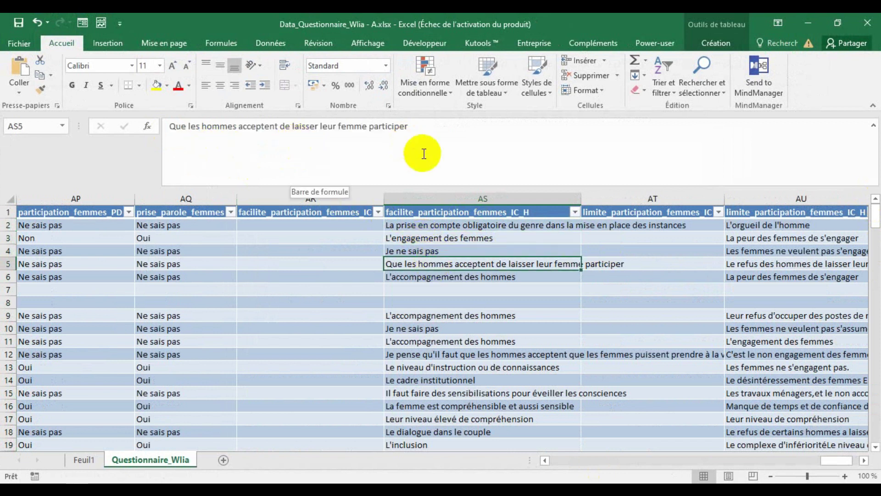
left_click(433, 276)
left_click(452, 315)
left_click(455, 341)
left_click(457, 353)
left_click(457, 368)
left_click(466, 382)
left_click(468, 392)
left_click(471, 406)
left_click(472, 419)
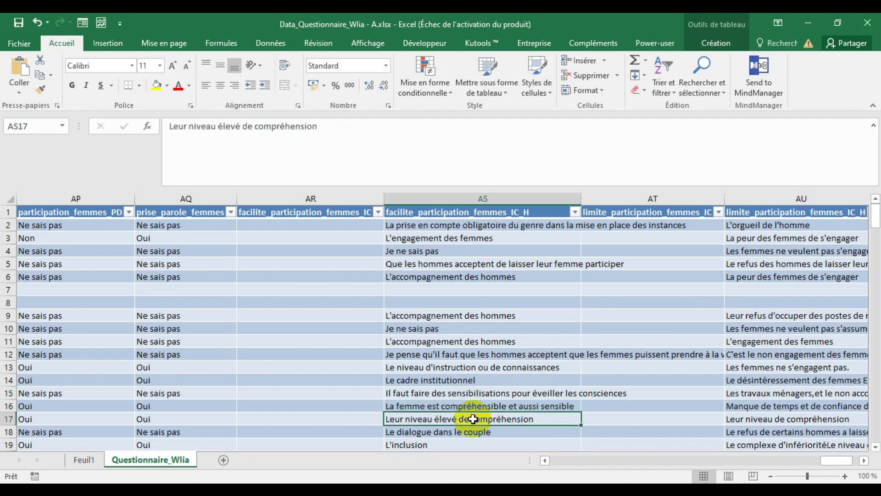
Step: Switch back to Word and compare the assessment in Document11 with the titled text in Document10
mouse_move(557, 477)
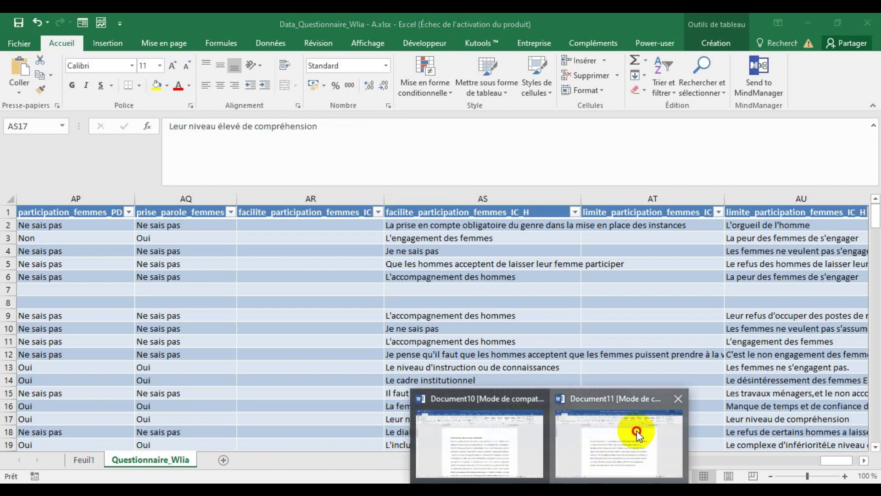
left_click(637, 431)
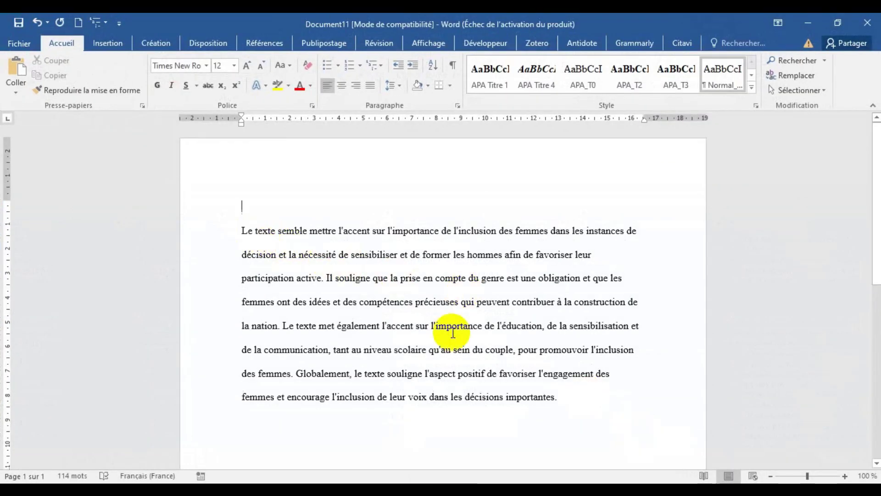
mouse_move(551, 489)
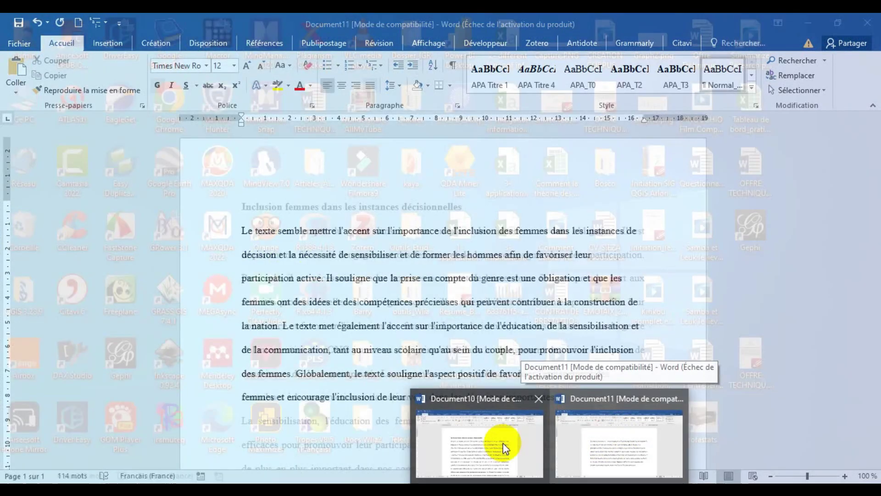
left_click(472, 448)
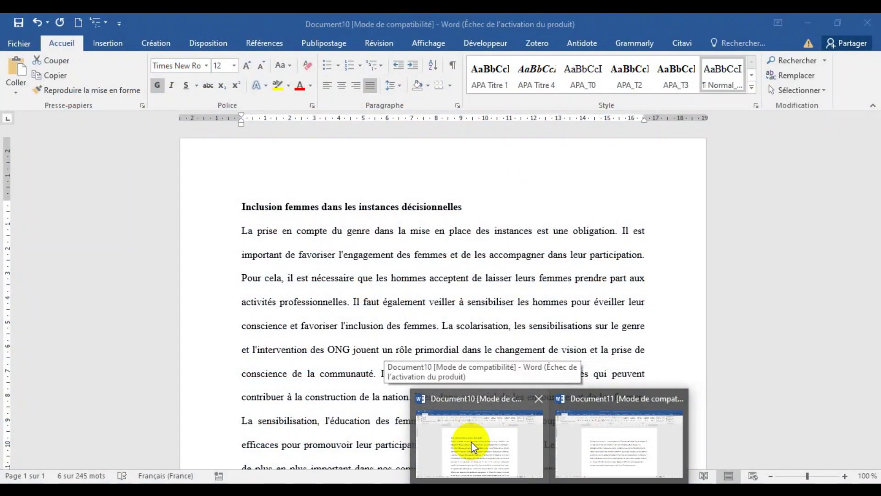
left_click(626, 414)
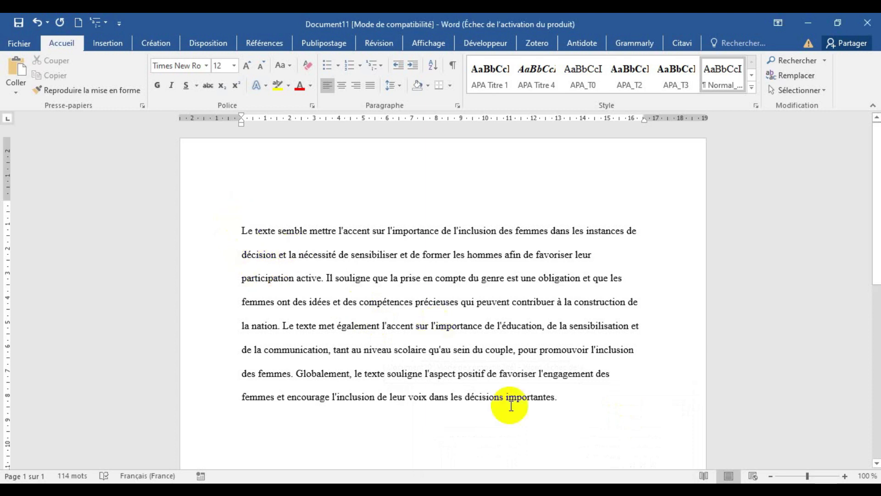
Step: Copy the bold title from Document10 onto the empty line above the assessment in Document11 and remove the extra blank line
mouse_move(550, 490)
left_click(459, 445)
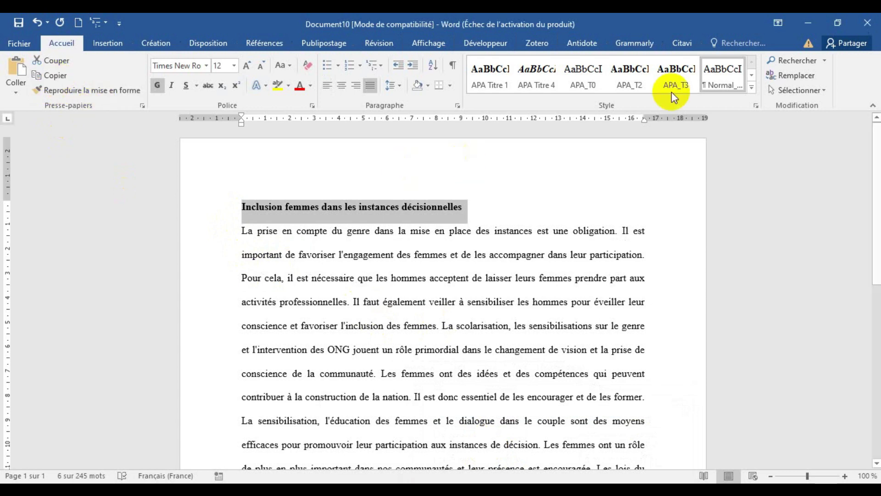
mouse_move(549, 490)
left_click(610, 436)
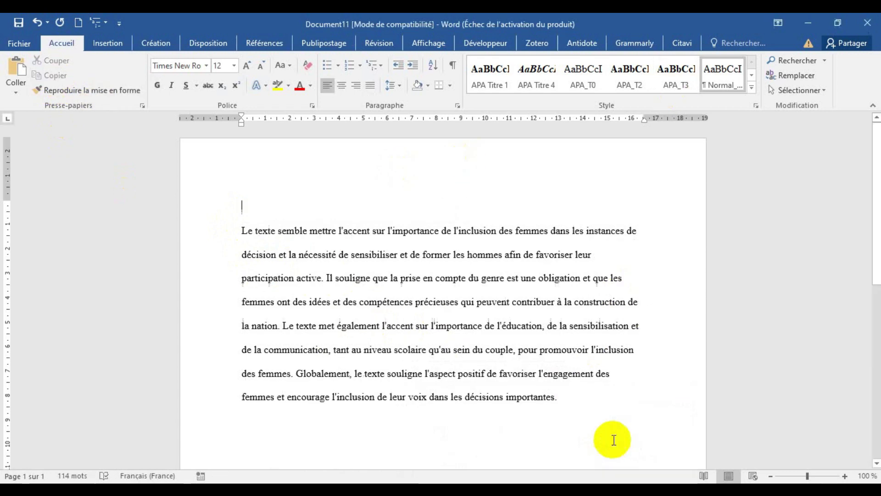
type("Inclusion femmes dans les instances décisionnelles")
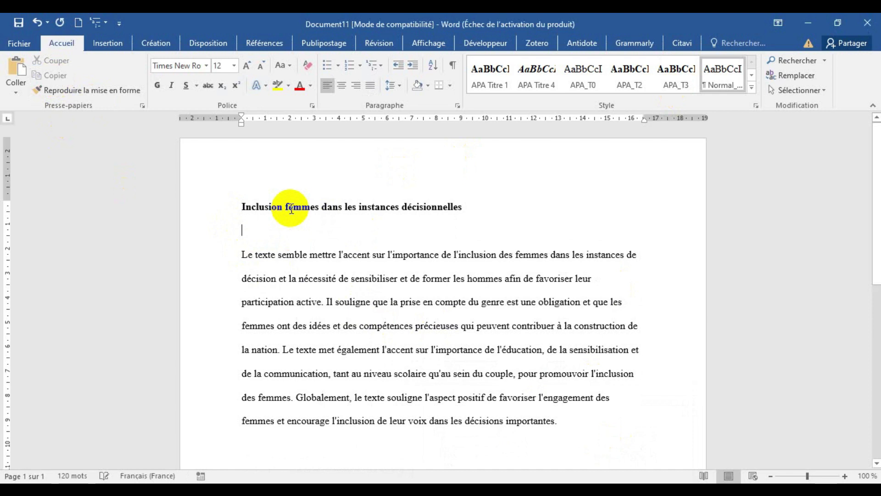
key("BackSpace")
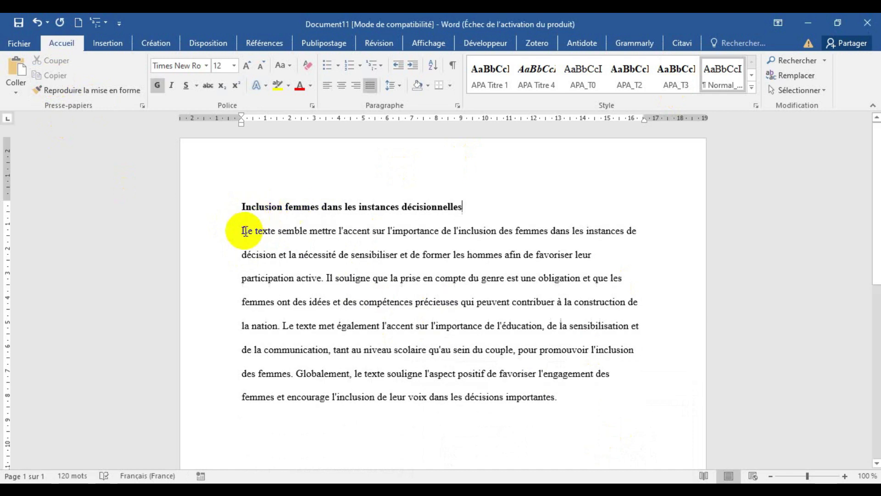
Step: Justify the assessment paragraph below the title in Document11
left_click(558, 397)
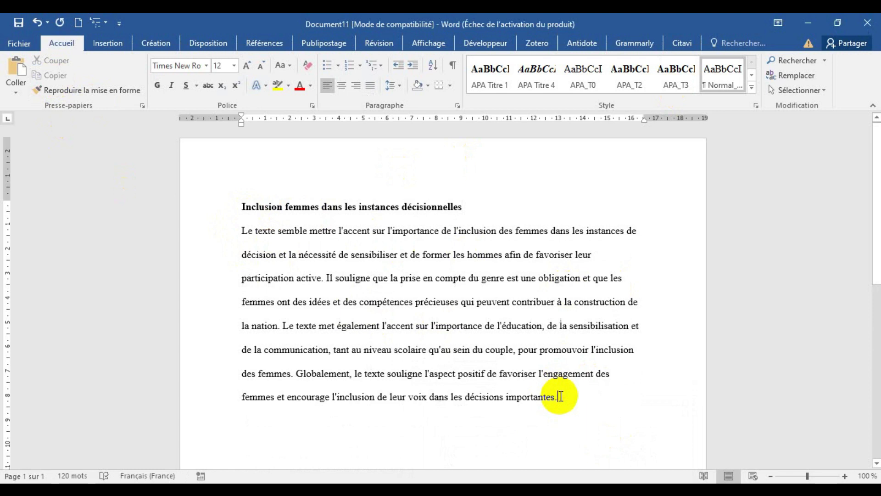
left_click(556, 396)
left_click_drag(556, 396, 242, 238)
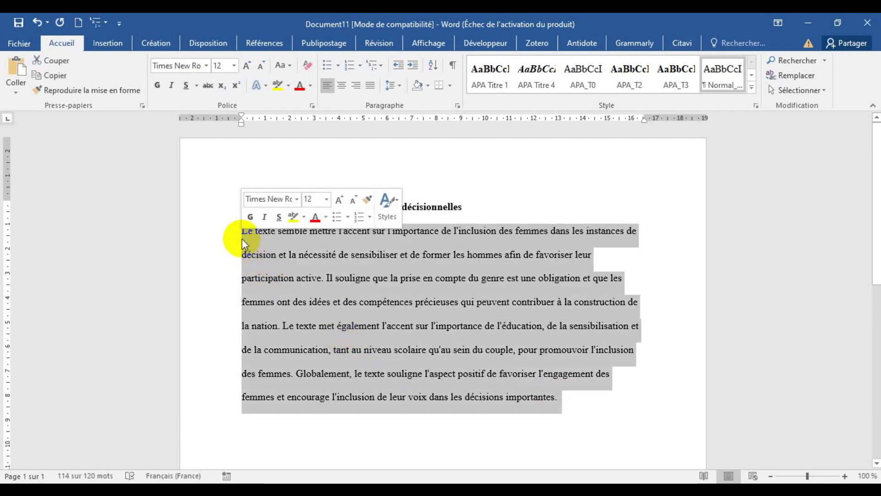
left_click(371, 87)
left_click(489, 214)
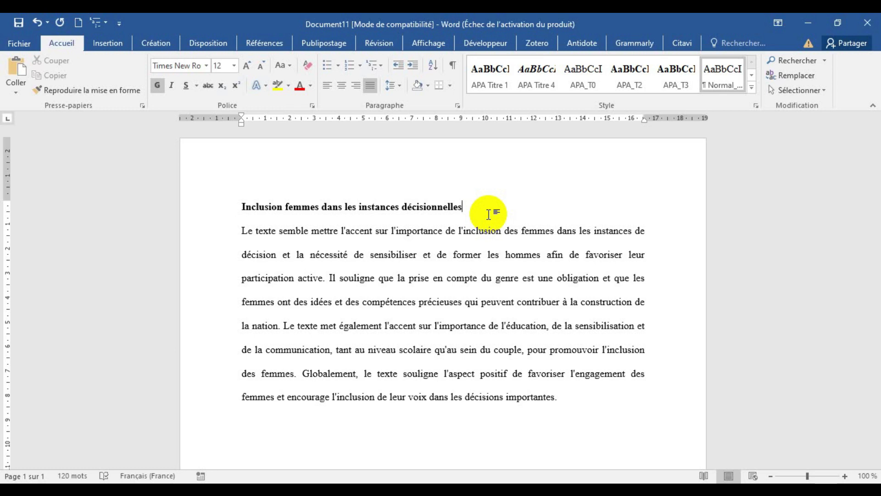
left_click(479, 232)
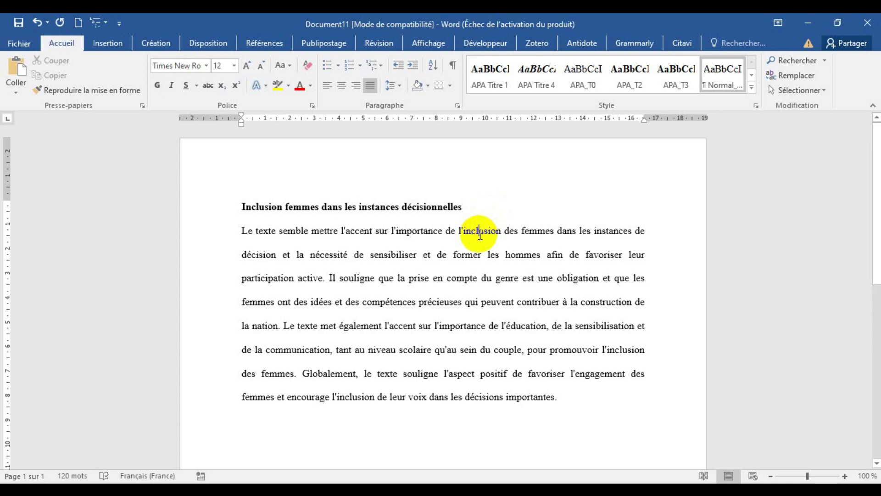